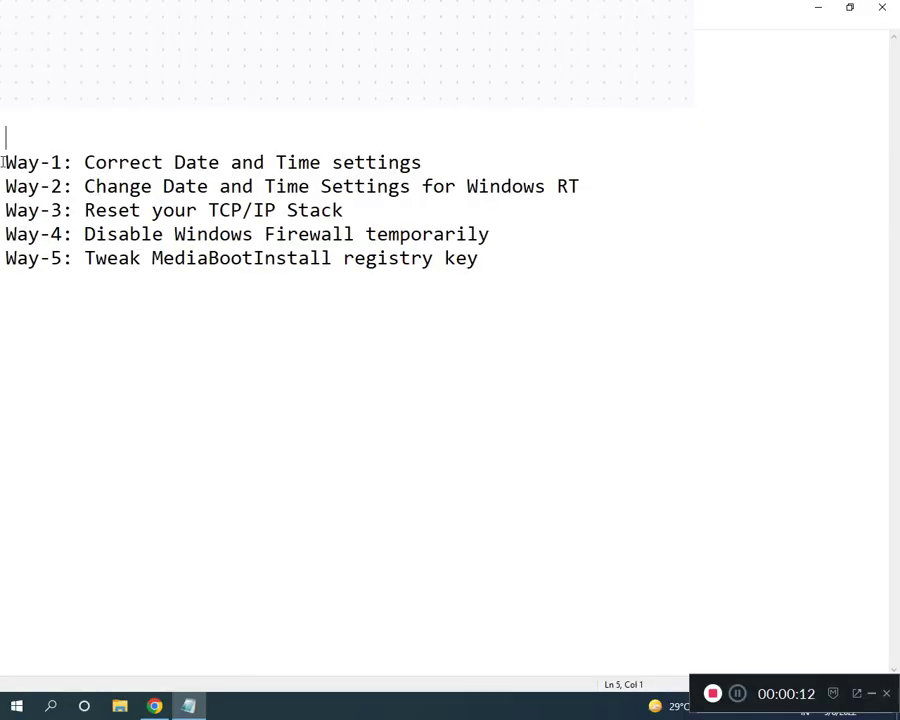
Review the Notepad fix list, then open Control Panel from a 'CONT' Start search.
left_click_drag(4, 162, 480, 262)
left_click(174, 234)
left_click(8, 706)
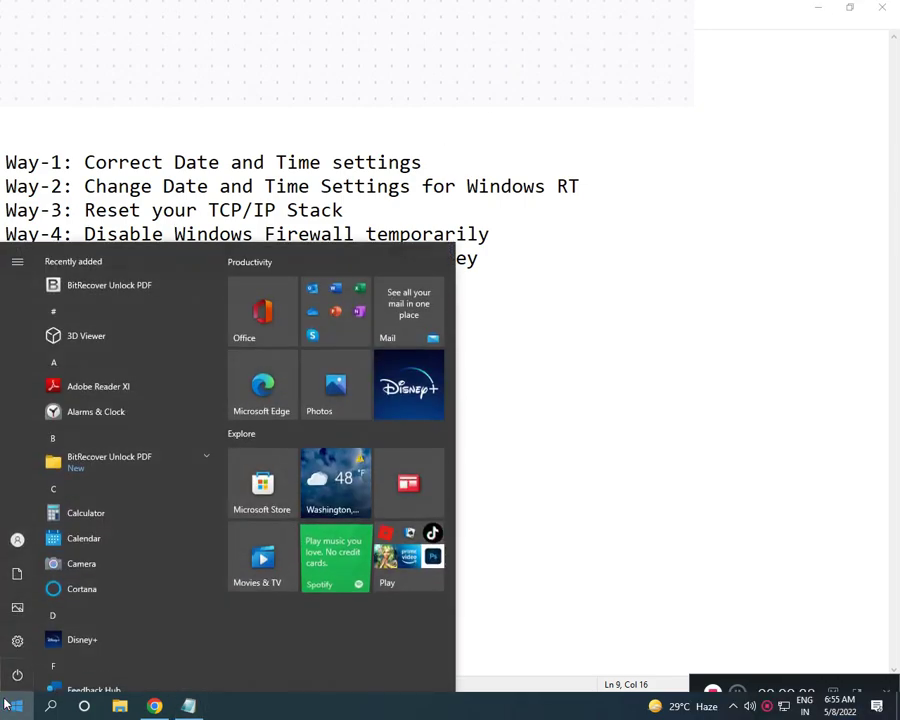
type("CONT")
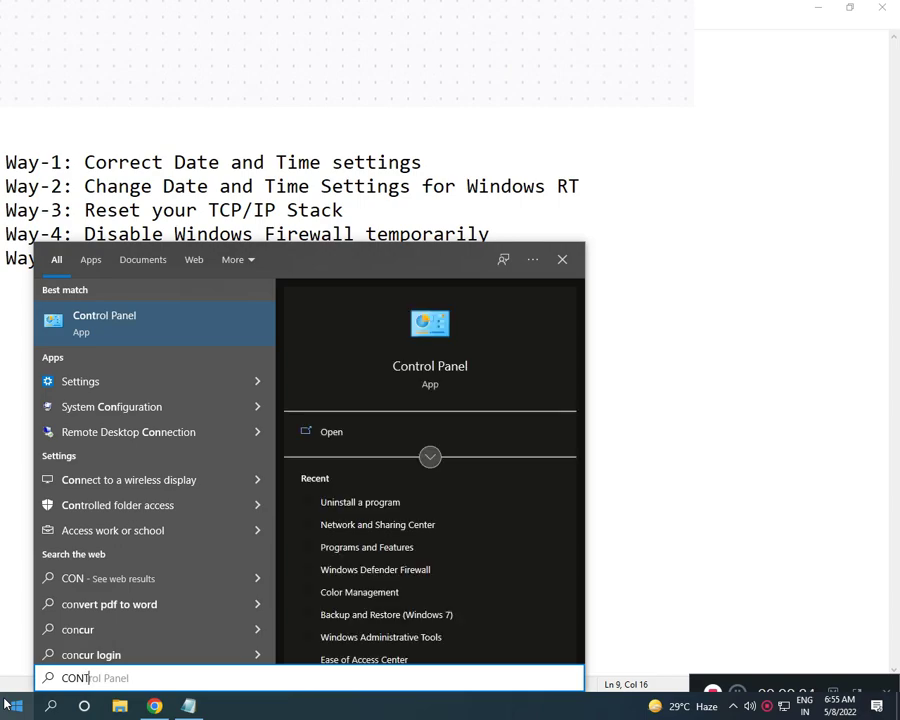
left_click(98, 343)
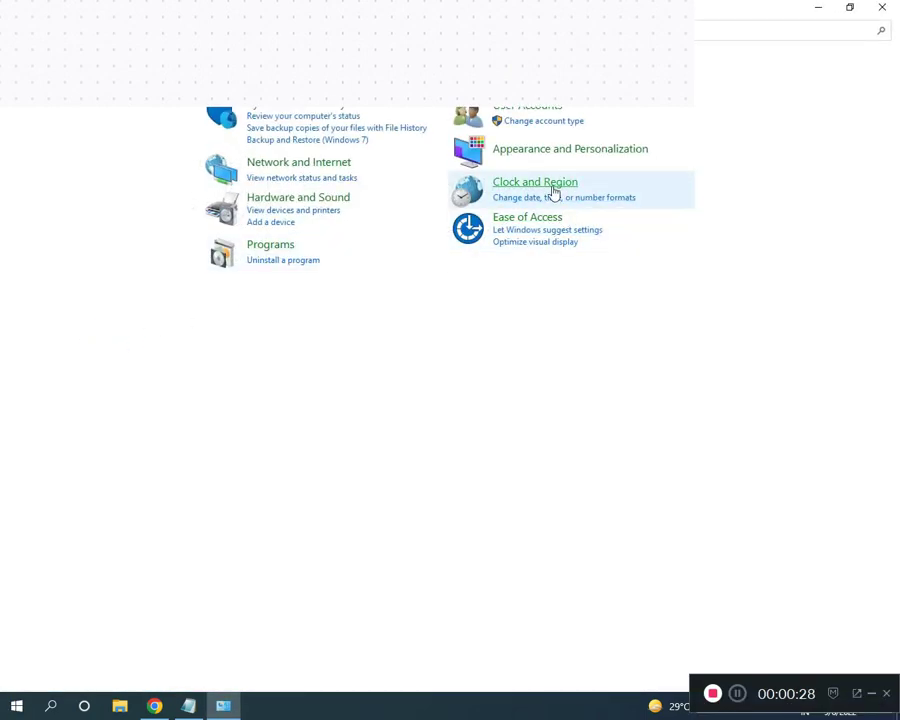
Open Date and Time under Clock and Region, then return to the Notepad list.
left_click(555, 187)
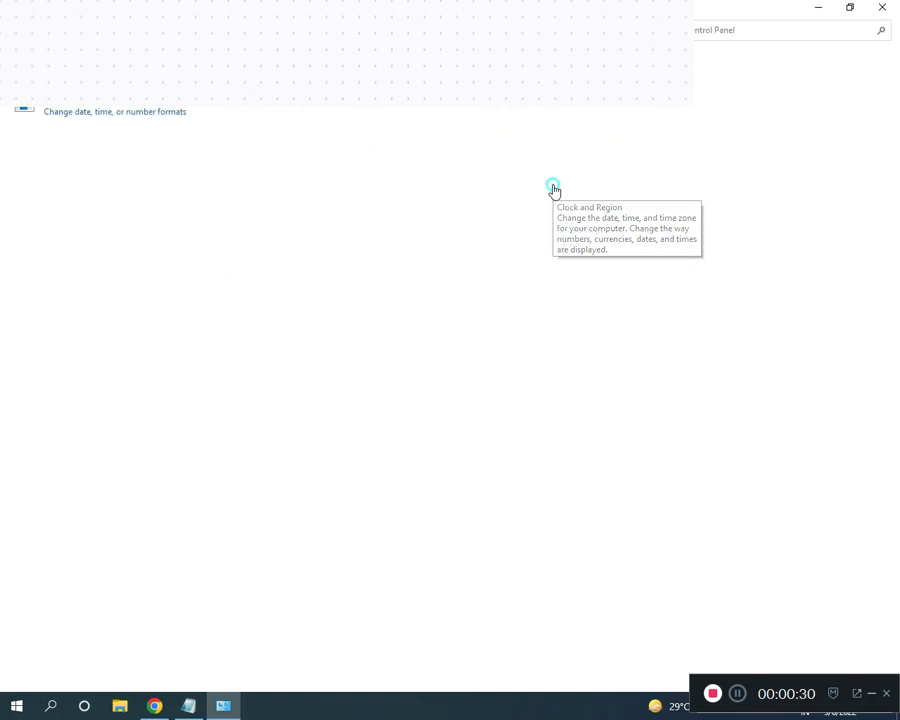
left_click(210, 52)
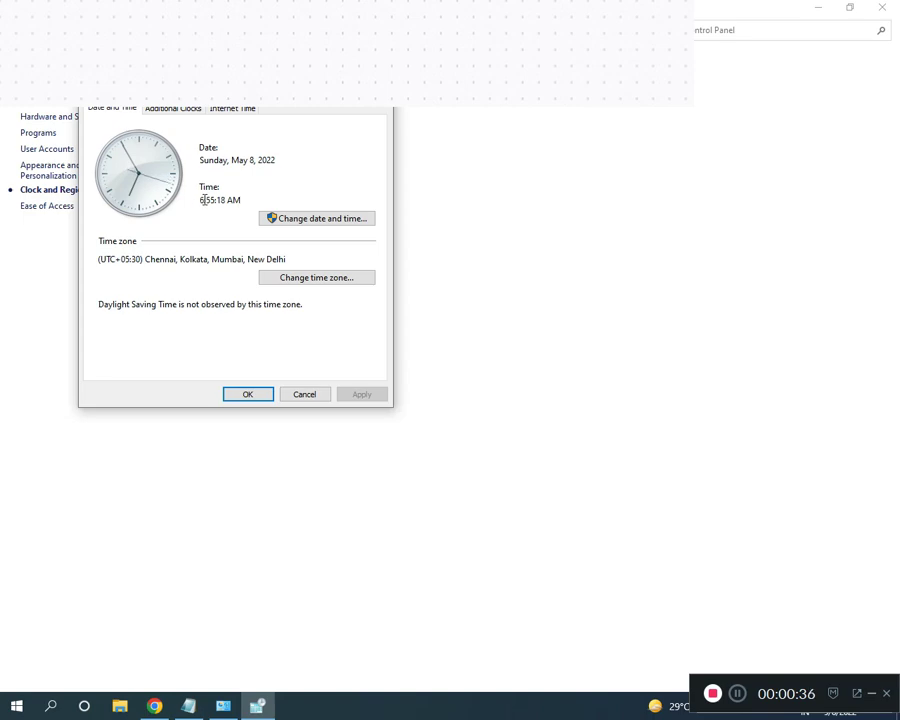
left_click(188, 706)
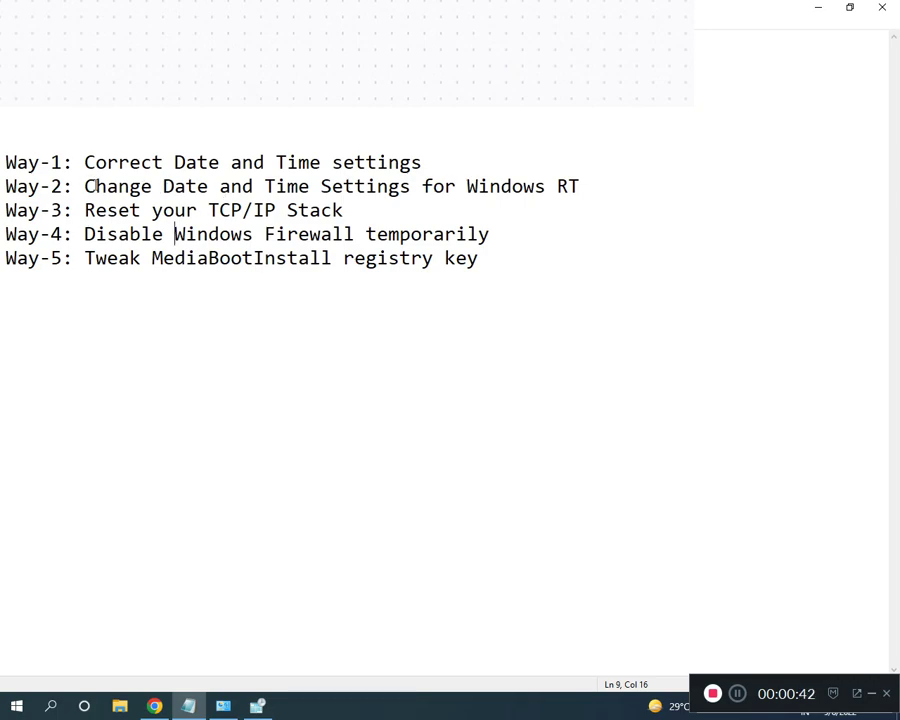
Keep (UTC+05:30) Chennai, Kolkata, Mumbai, New Delhi in Change time zone and confirm both dialogs.
left_click(257, 706)
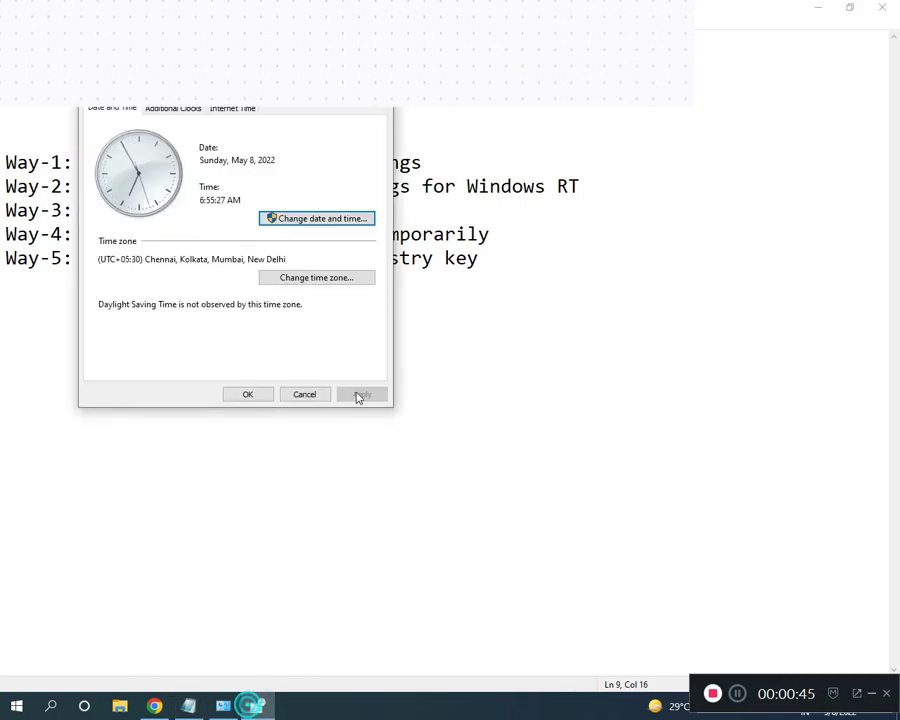
left_click(312, 279)
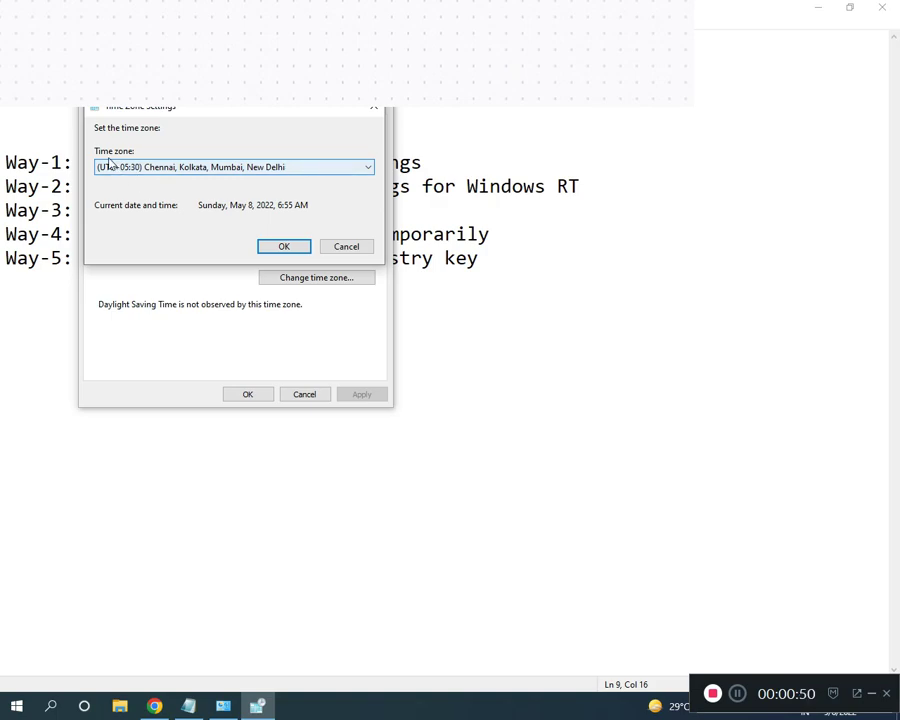
left_click(335, 170)
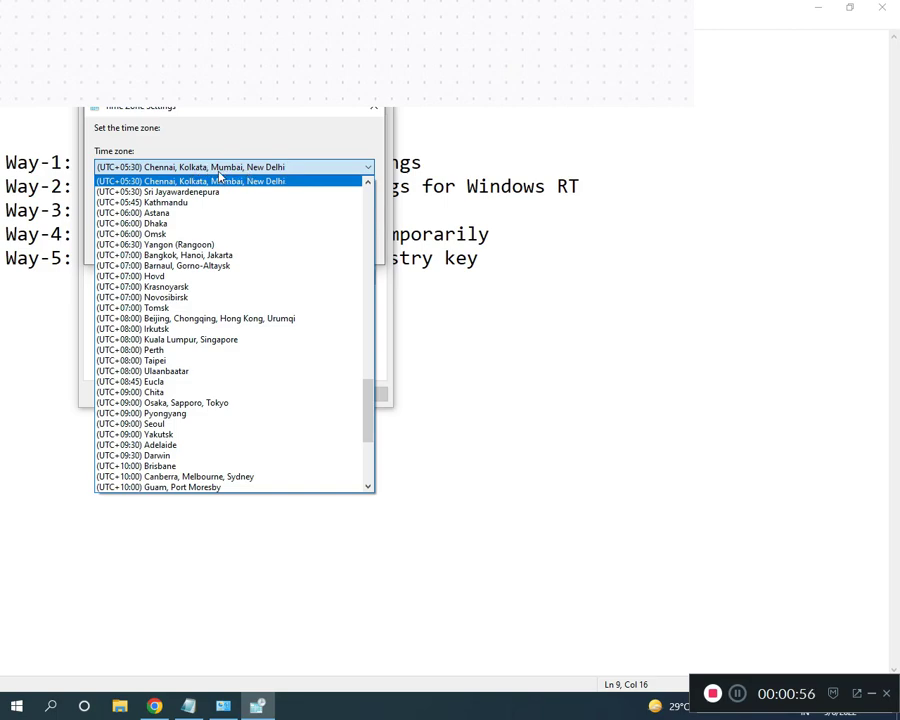
left_click(288, 168)
left_click(280, 246)
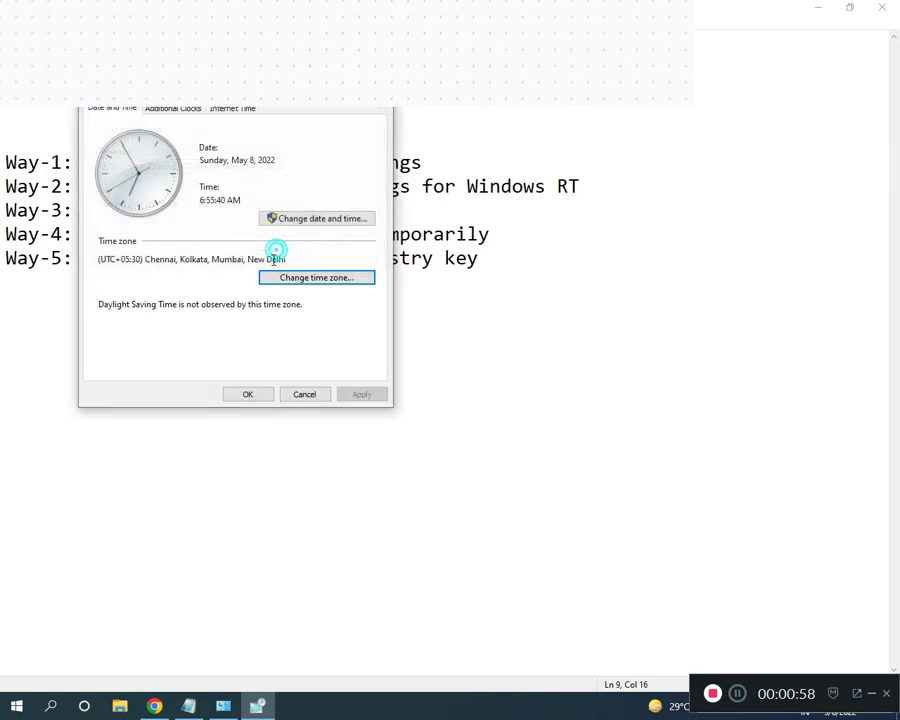
left_click(256, 397)
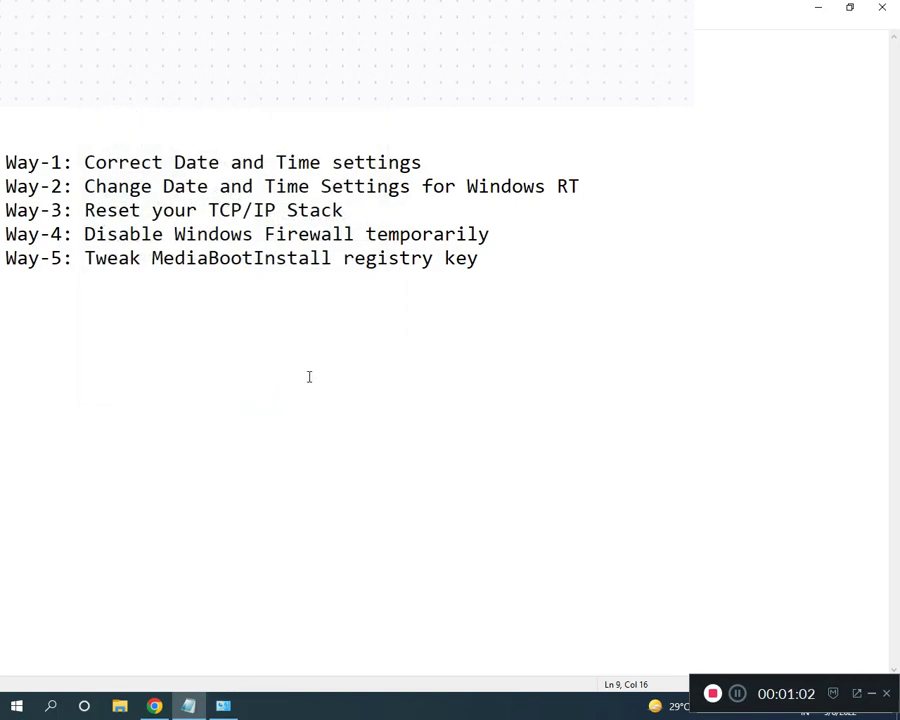
Go to Network and Internet > Network and Sharing Center > Change adapter settings.
left_click(231, 711)
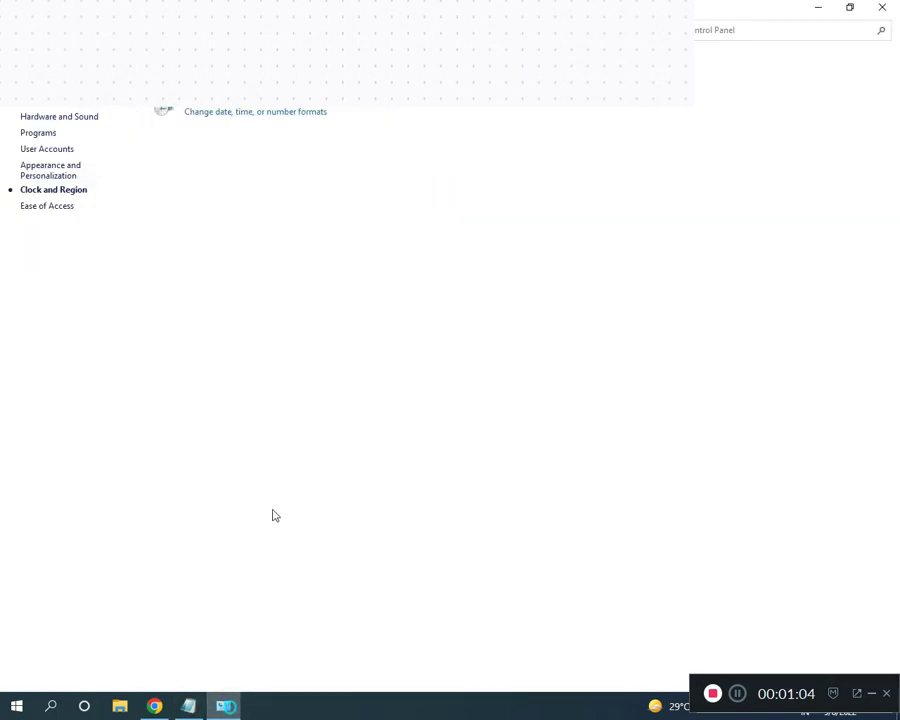
left_click(124, 30)
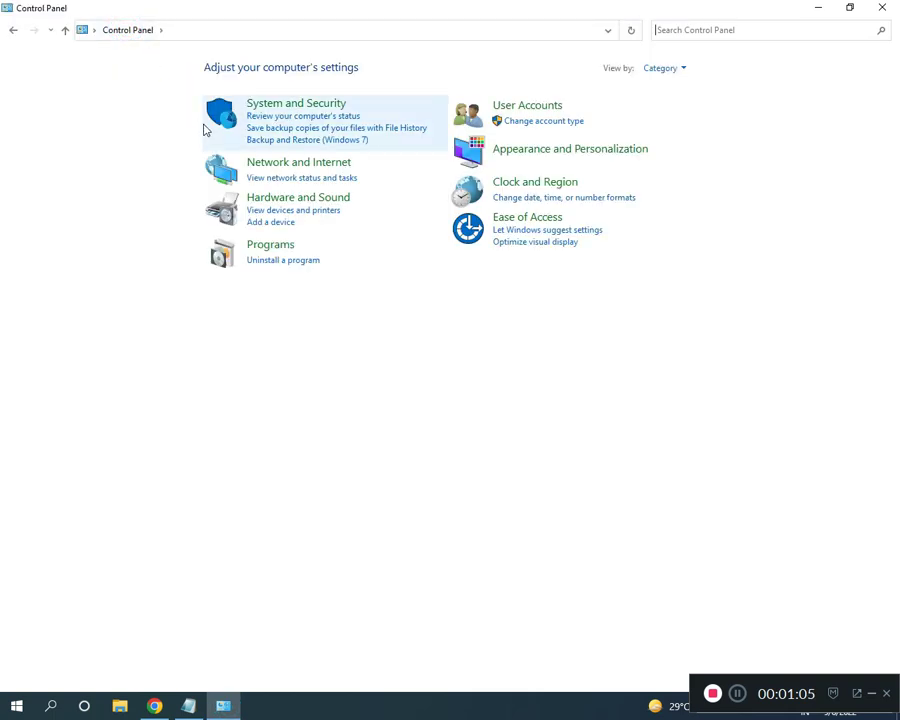
left_click(287, 166)
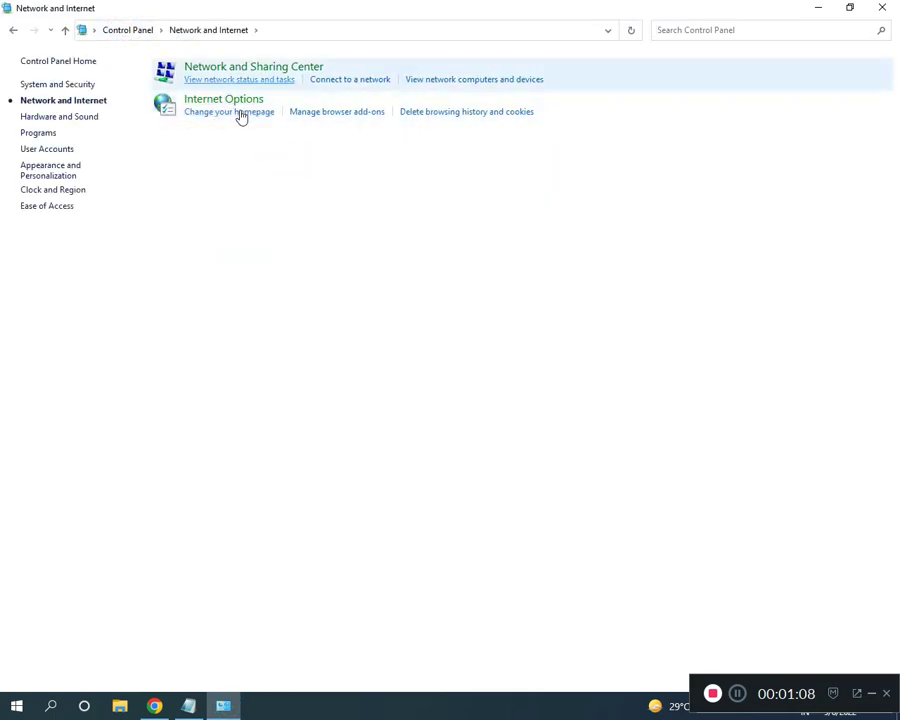
left_click(233, 68)
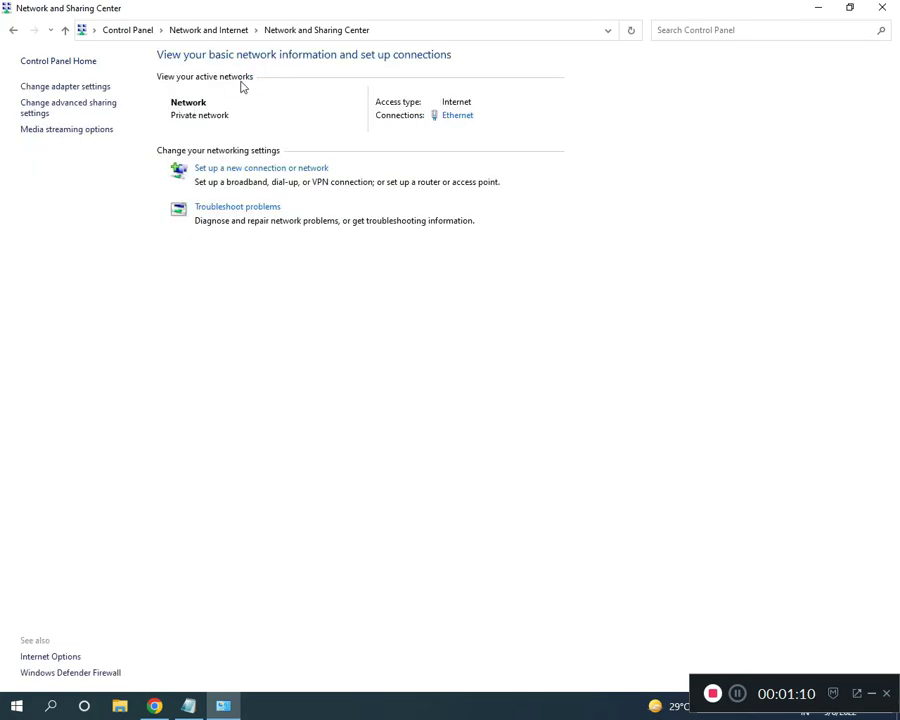
left_click(68, 86)
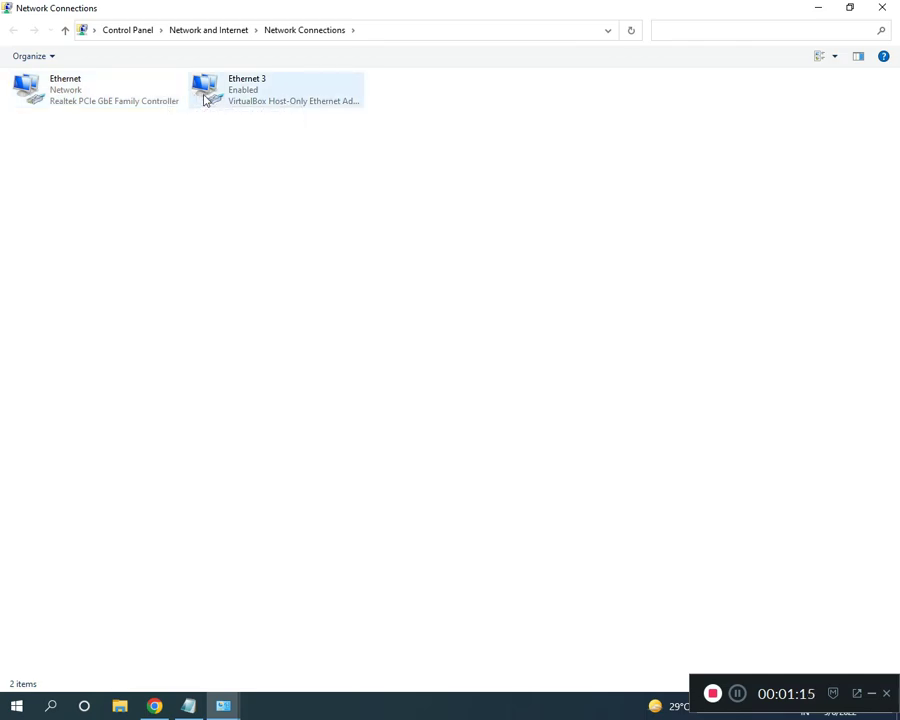
Inspect the Ethernet adapter's actions, close Sharing Center, and return to the Notepad list.
left_click(98, 91)
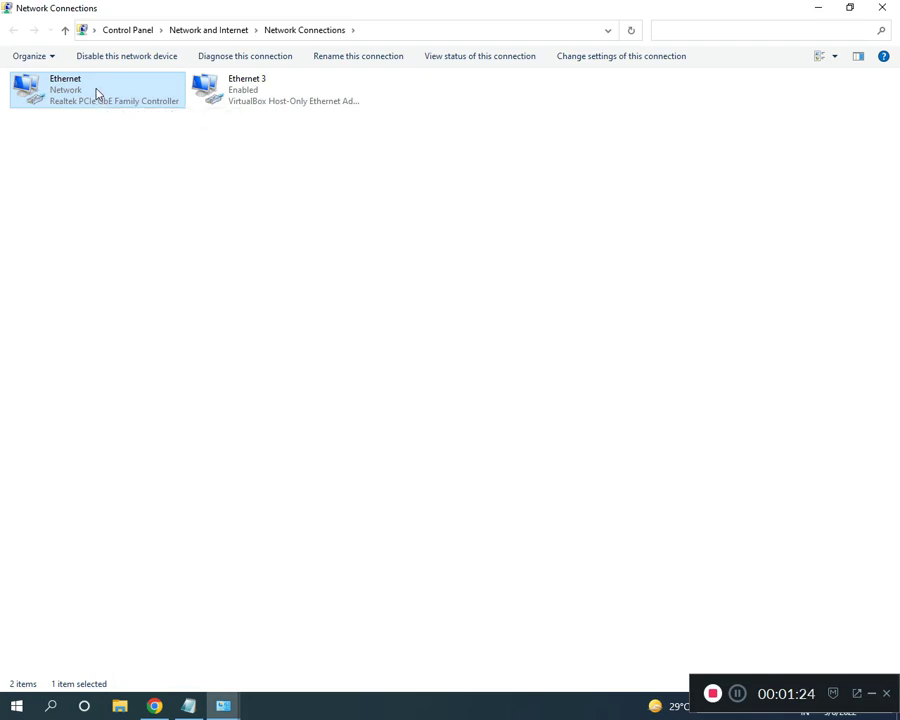
right_click(97, 91)
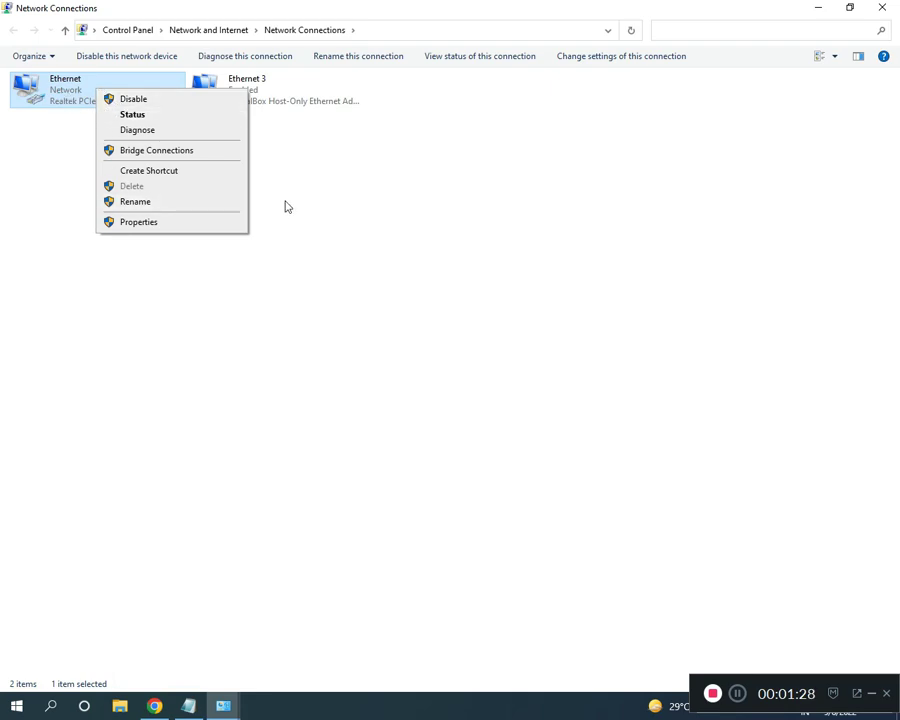
left_click(326, 210)
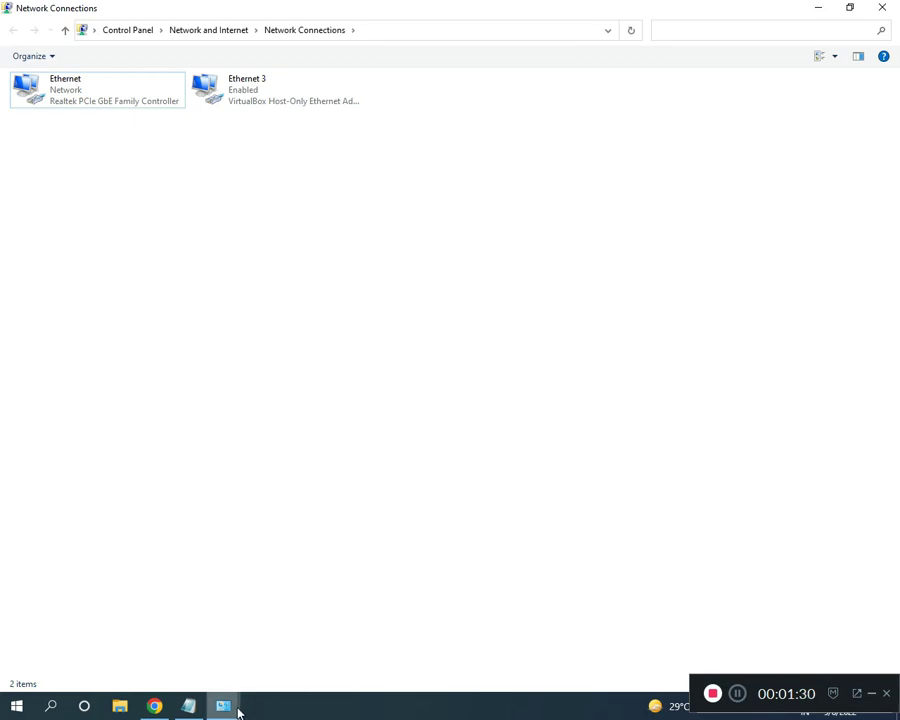
mouse_move(226, 709)
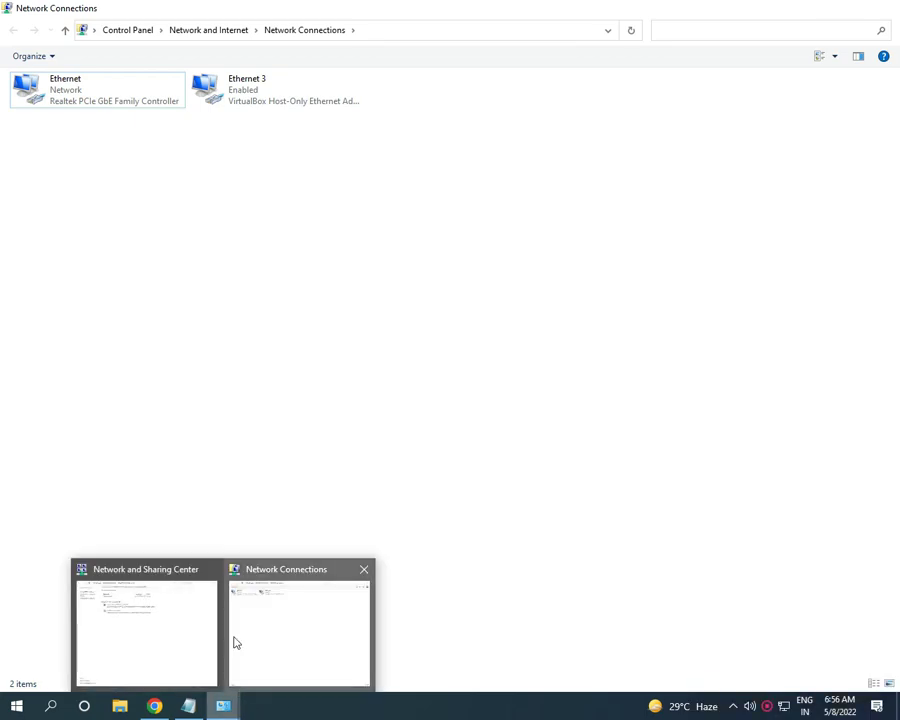
left_click(210, 571)
left_click(200, 626)
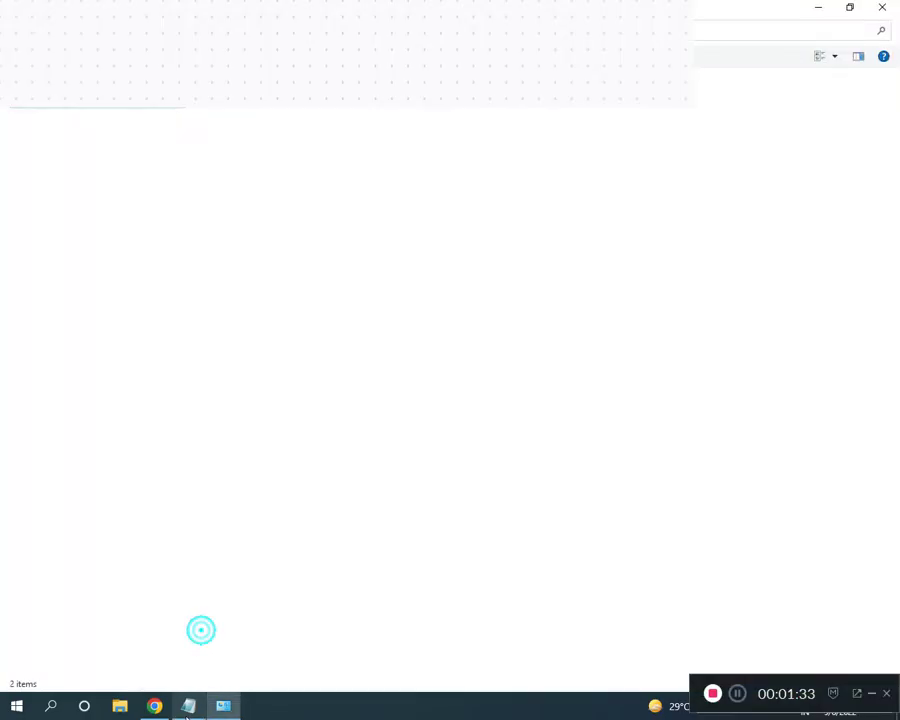
left_click(188, 706)
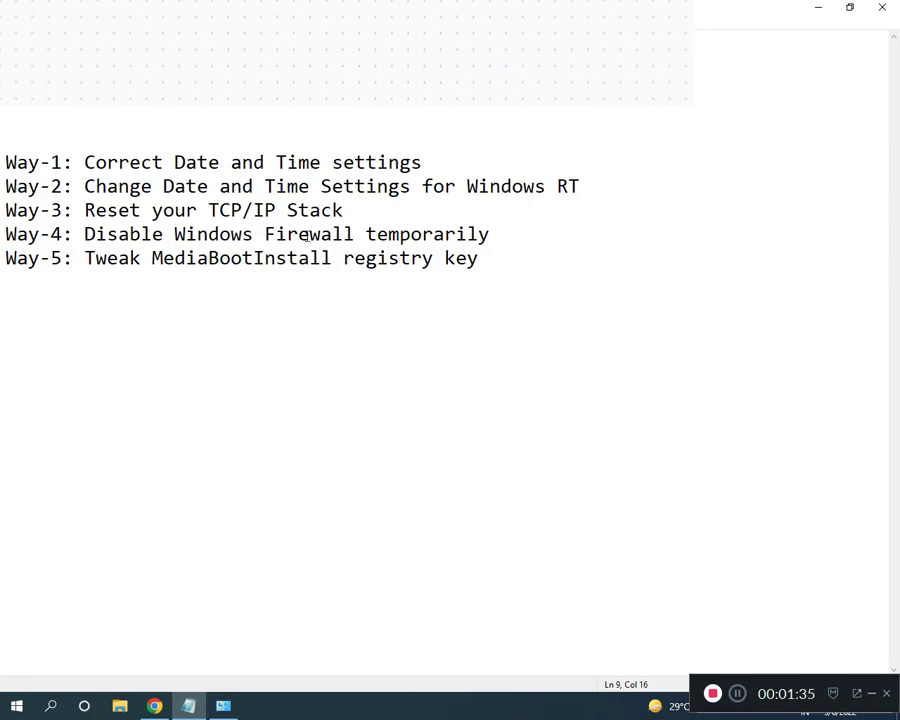
Turn Windows Defender Firewall off for private and public networks via System and Security.
left_click(223, 706)
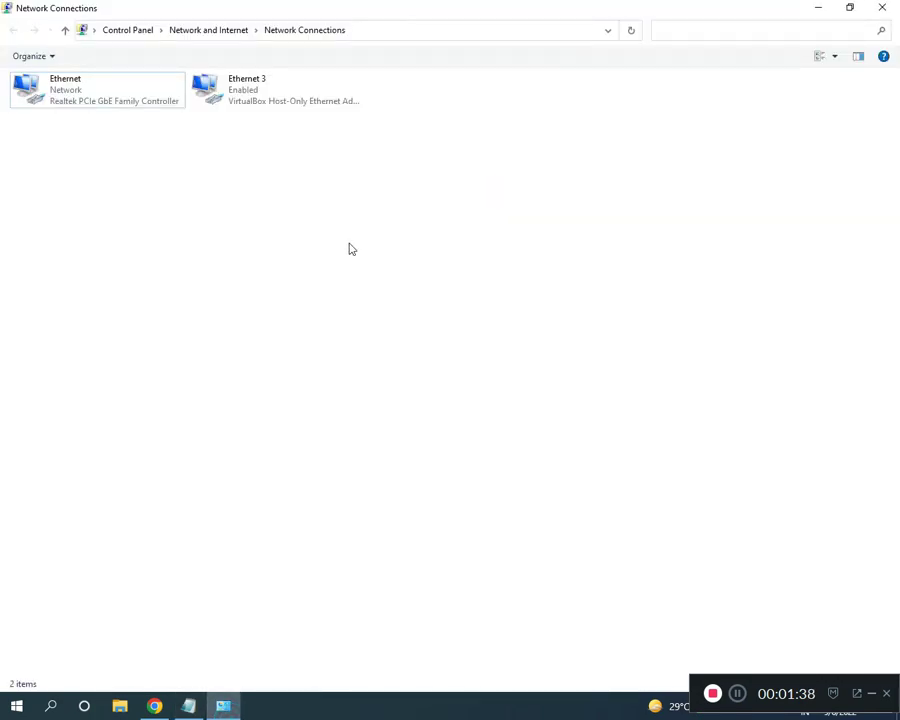
left_click(135, 31)
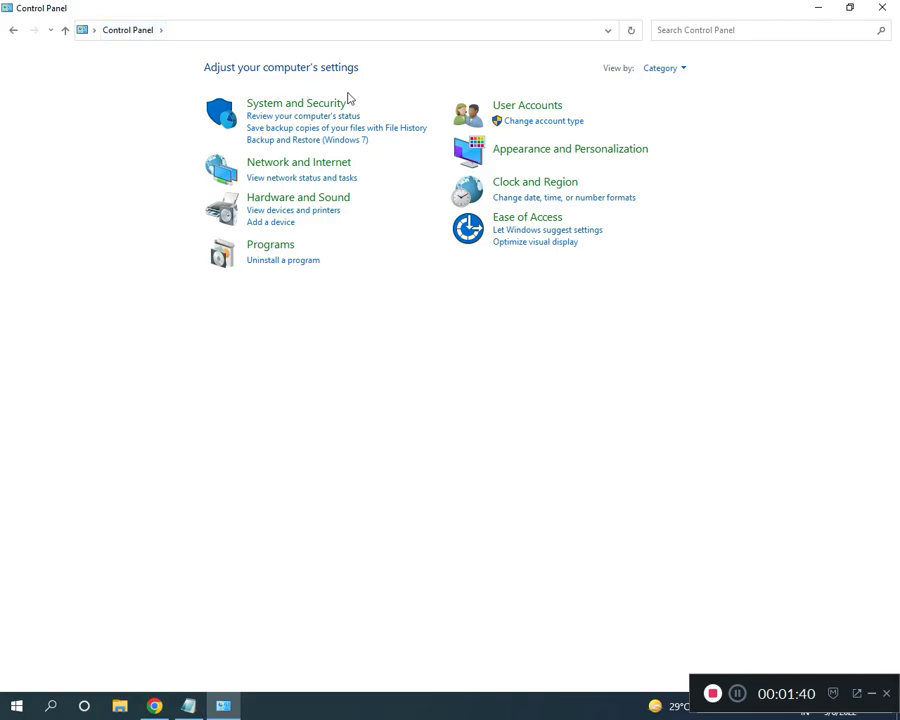
left_click(284, 108)
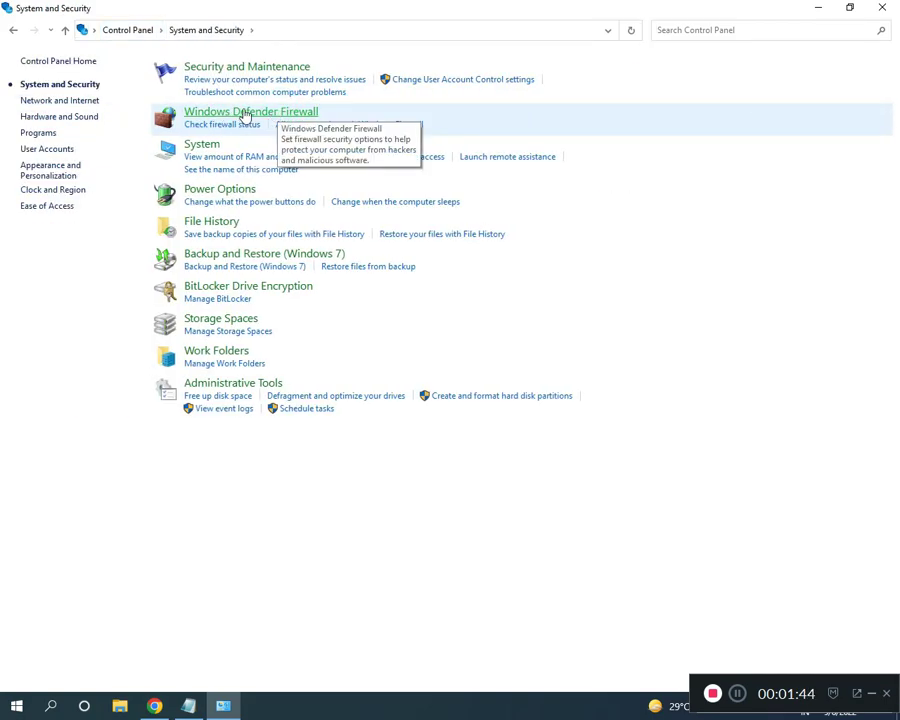
left_click(240, 116)
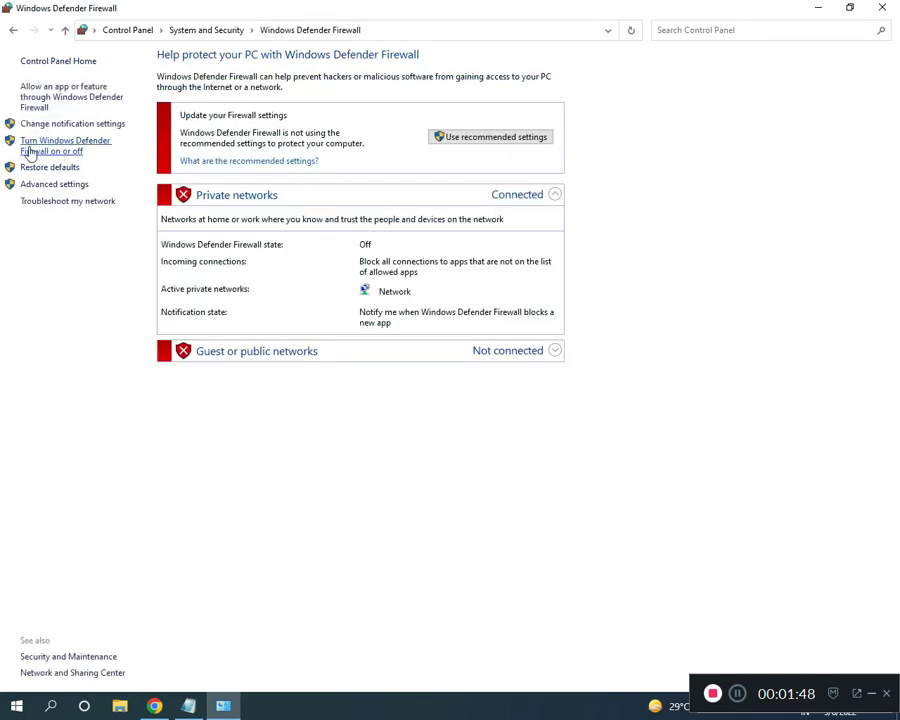
left_click(71, 148)
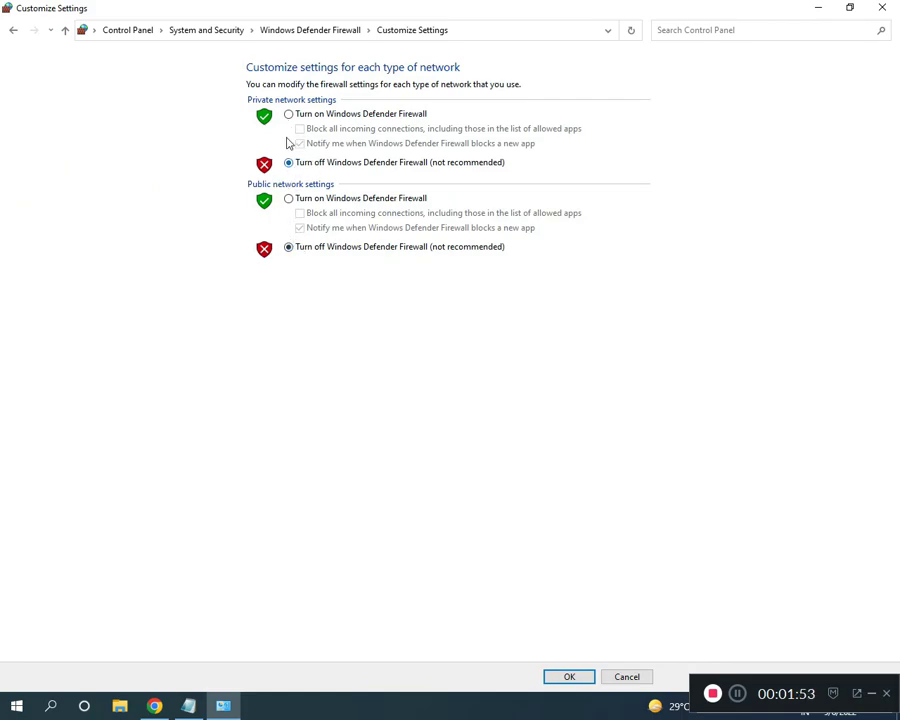
left_click(189, 705)
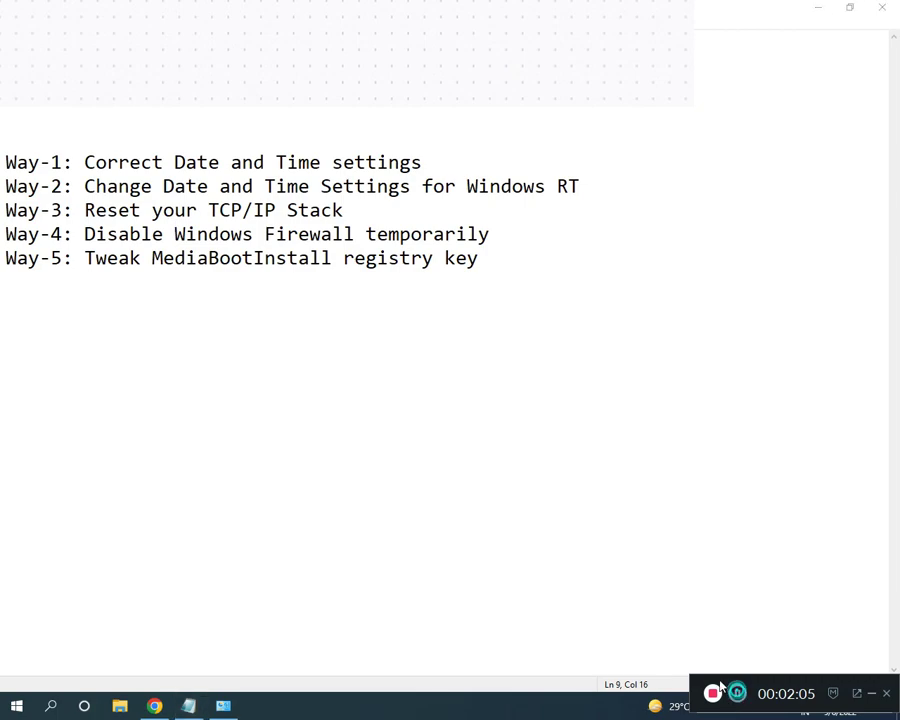
Open Run from Start search and launch 'regedit'.
key("super")
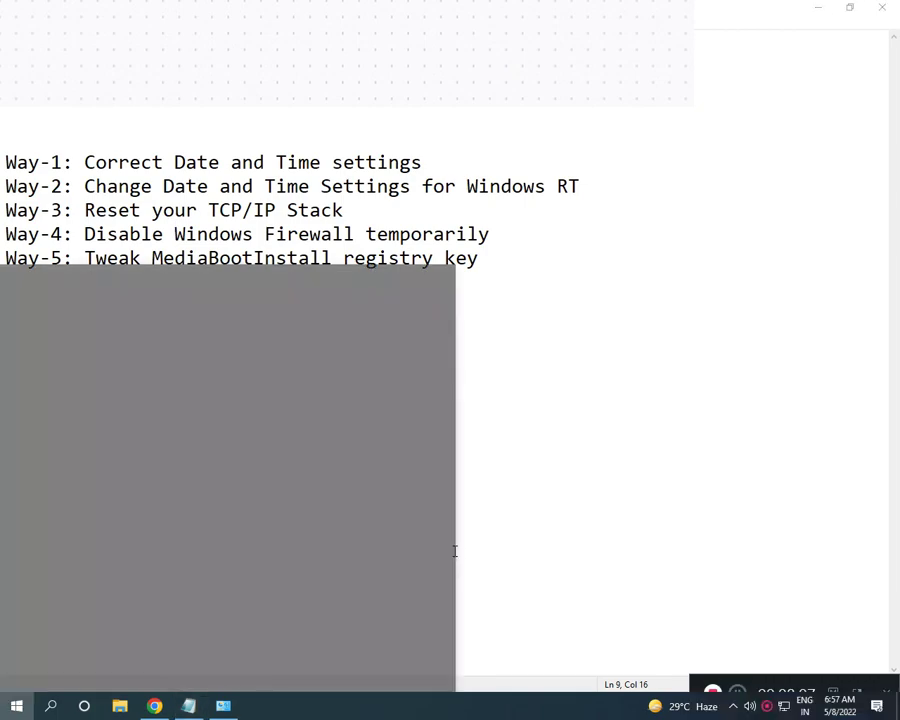
type("RUN")
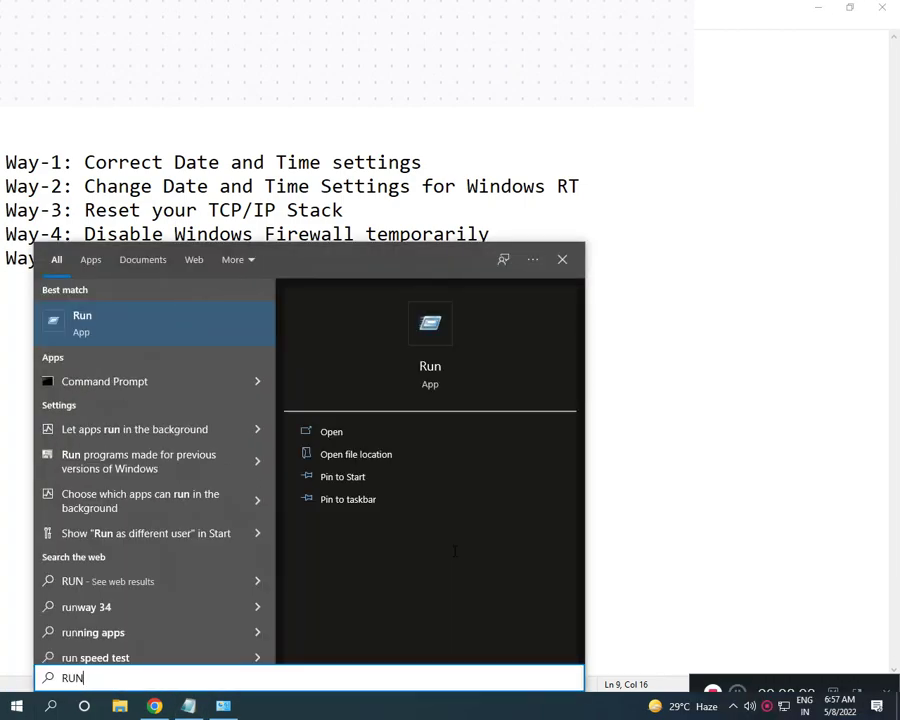
key("Return")
type("regedit")
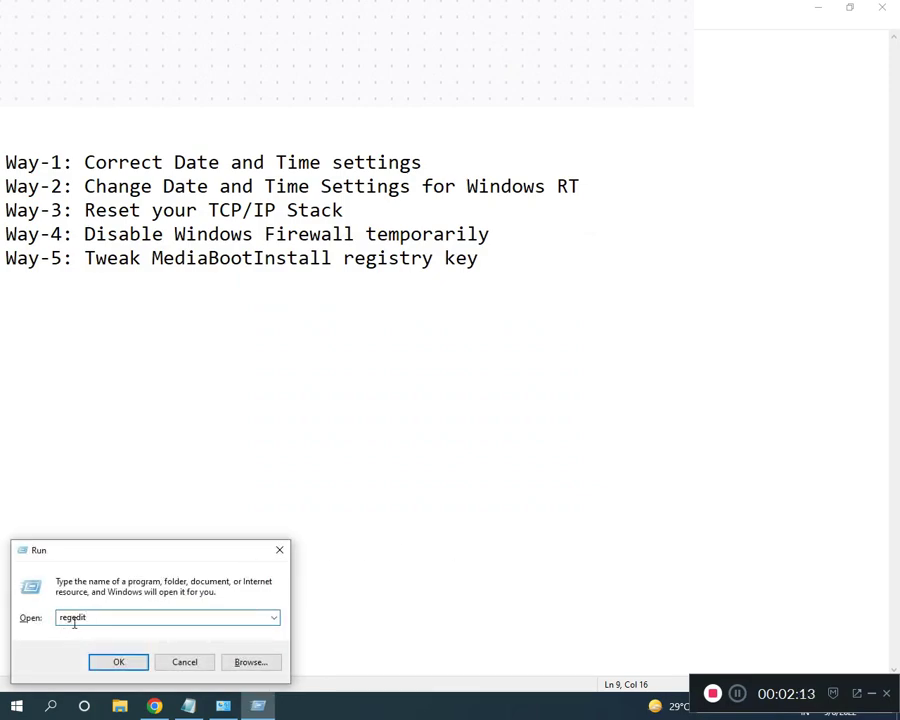
left_click(116, 662)
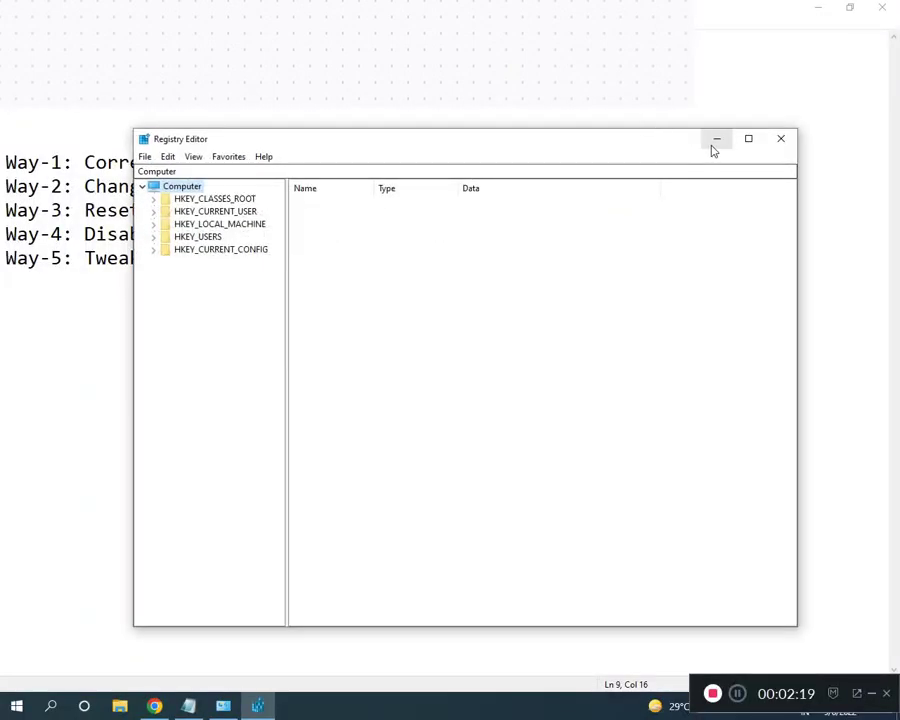
Maximize Registry Editor and expand HKEY_LOCAL_MACHINE > SOFTWARE > Microsoft.
left_click(748, 138)
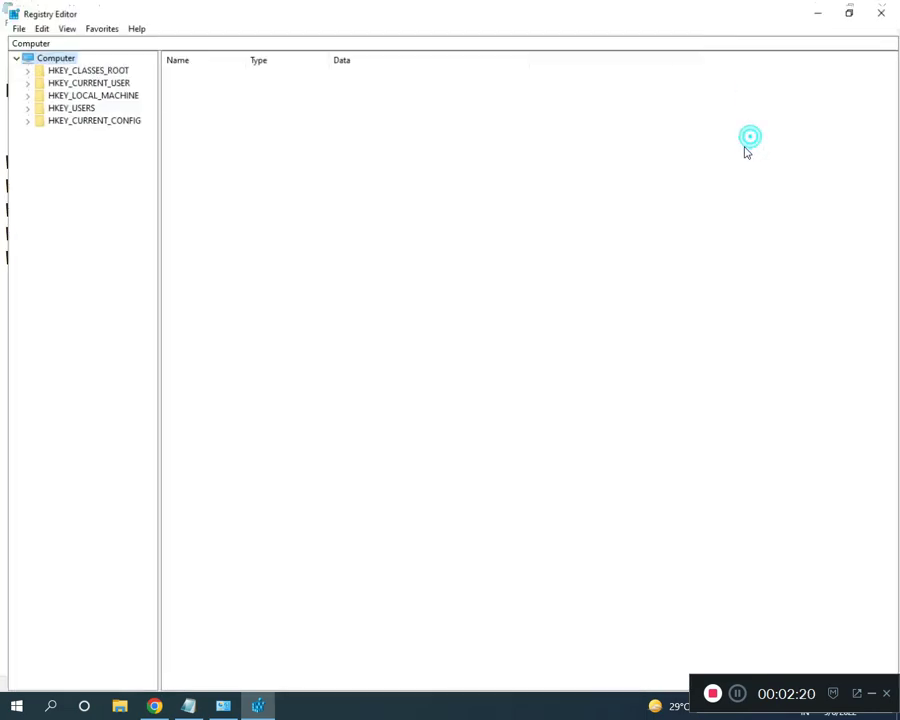
left_click(737, 693)
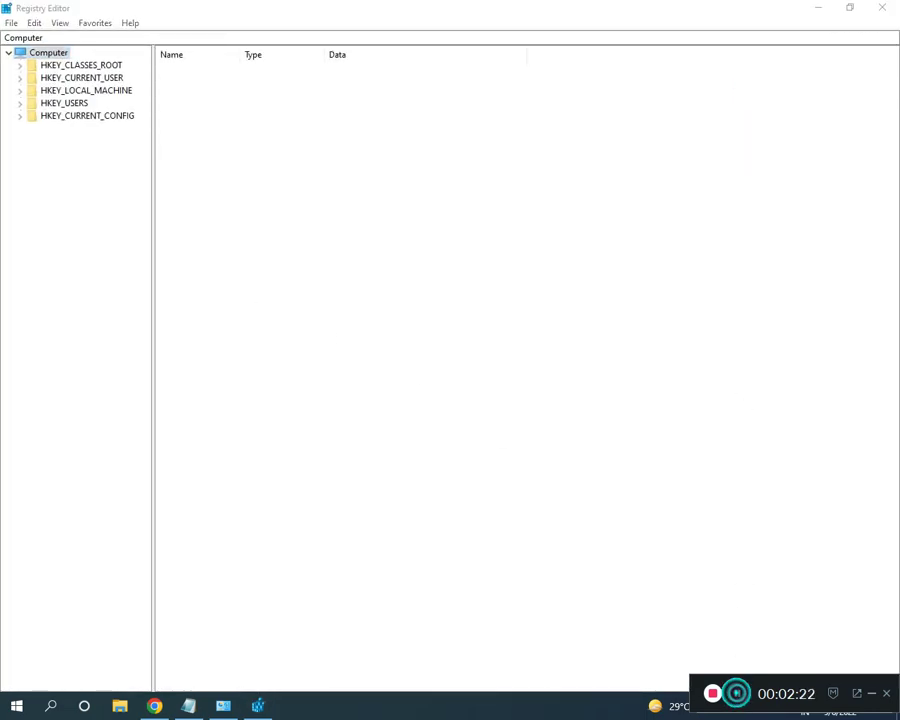
left_click(18, 91)
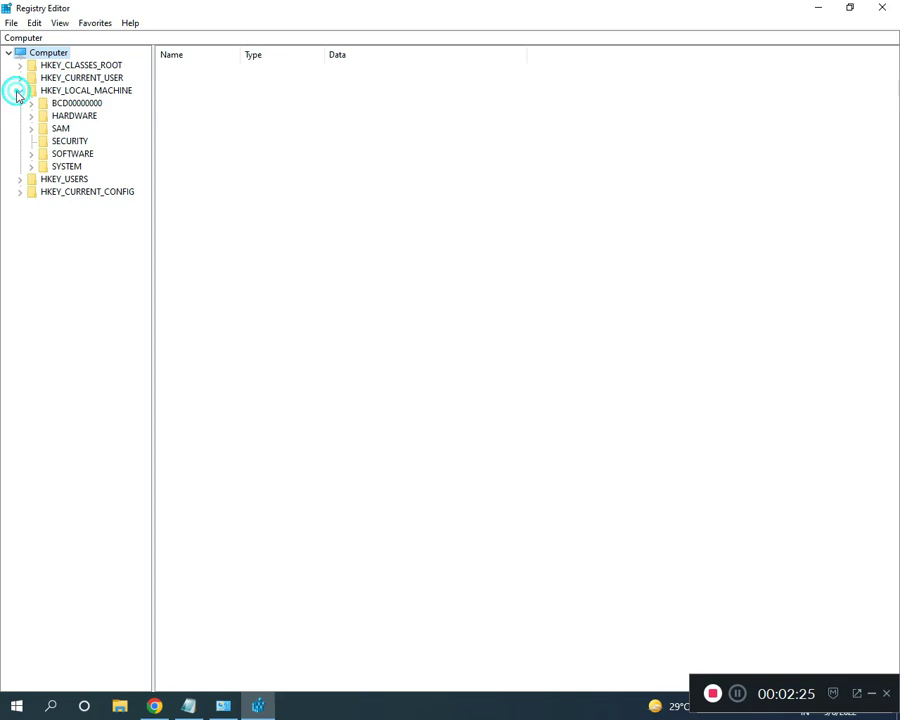
left_click(31, 153)
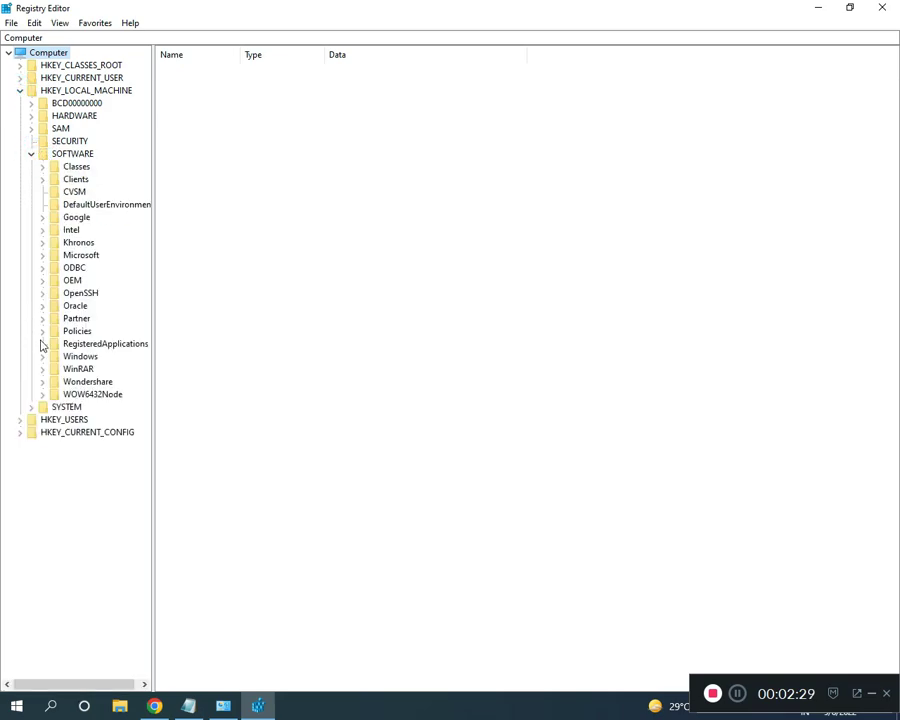
left_click(42, 256)
Expand the Windows key and its CurrentVersion key under Microsoft.
left_click(737, 694)
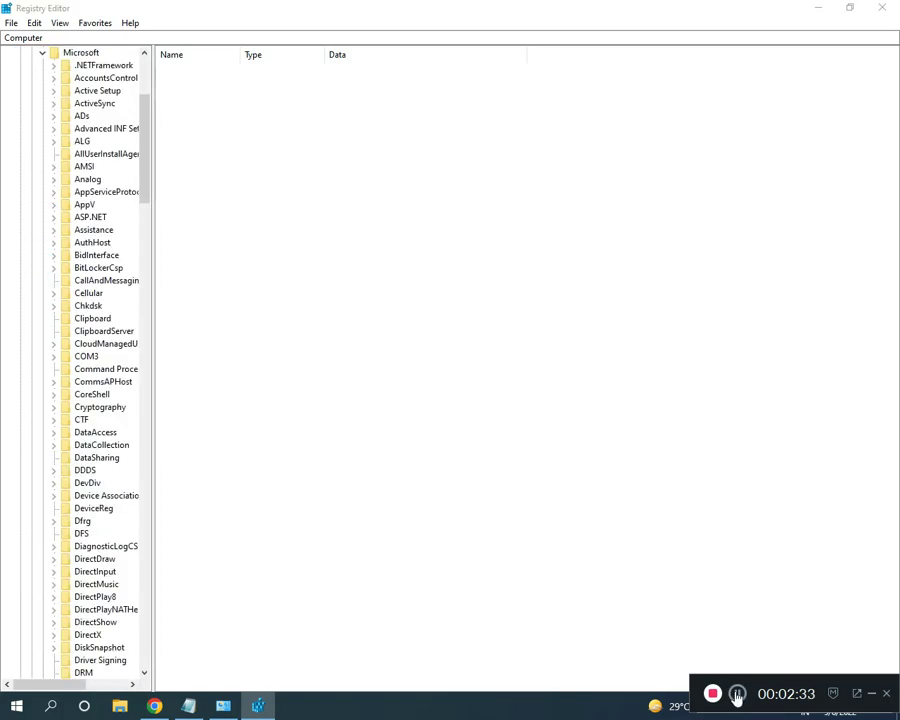
scroll(101, 407, "down", 20)
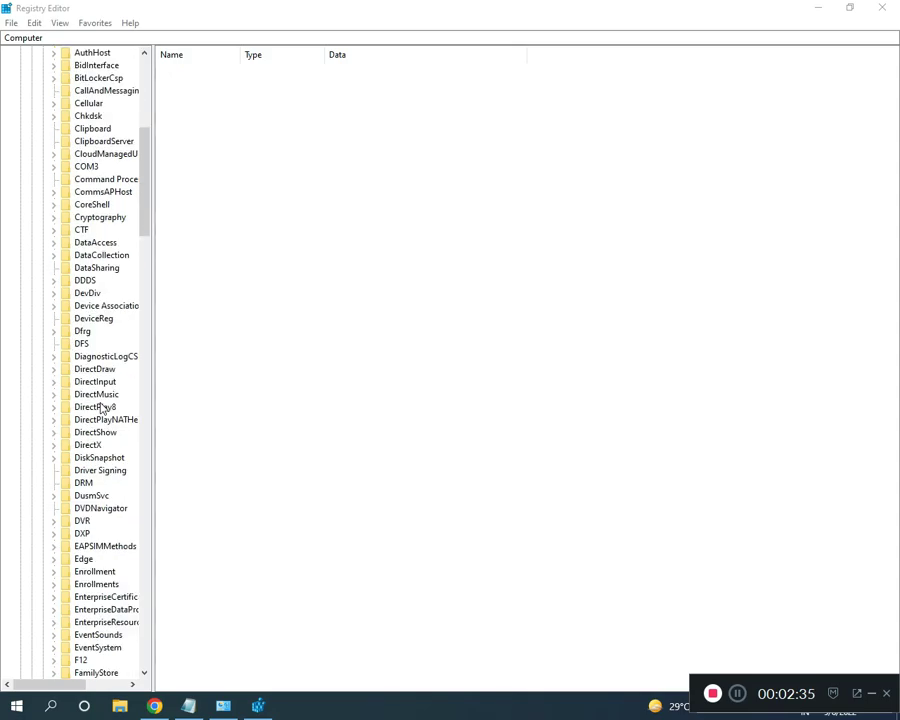
scroll(101, 410, "down", 19)
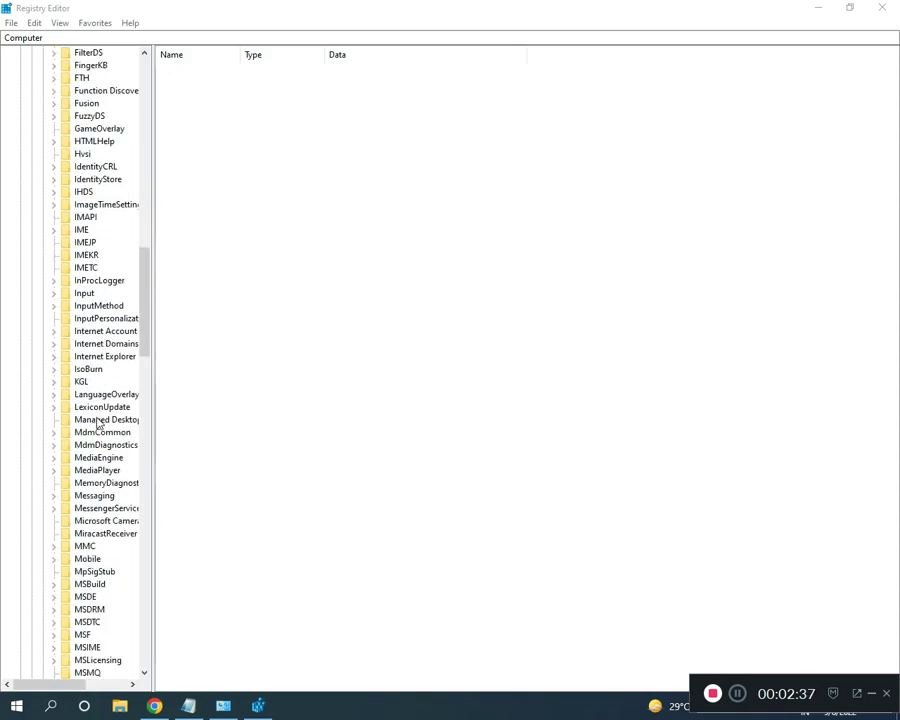
scroll(108, 512, "down", 4)
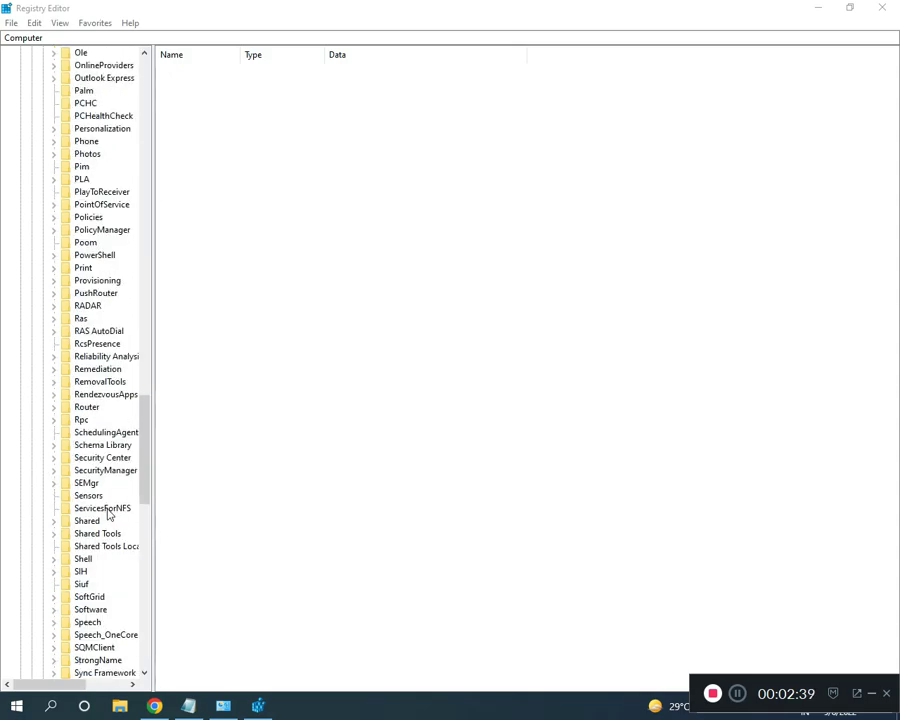
left_click_drag(146, 470, 322, 596)
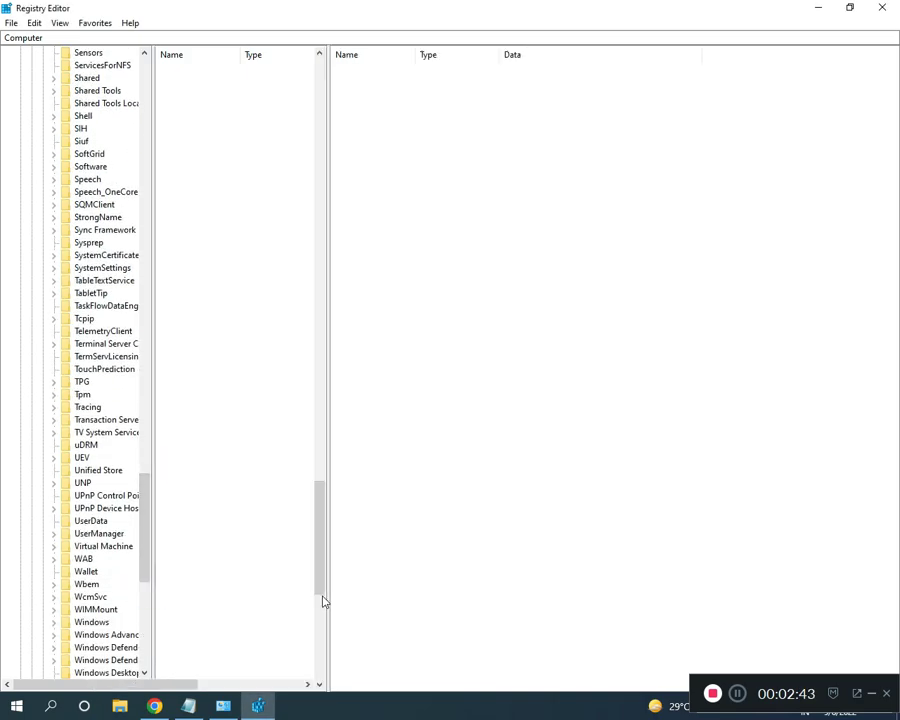
scroll(114, 604, "down", 2)
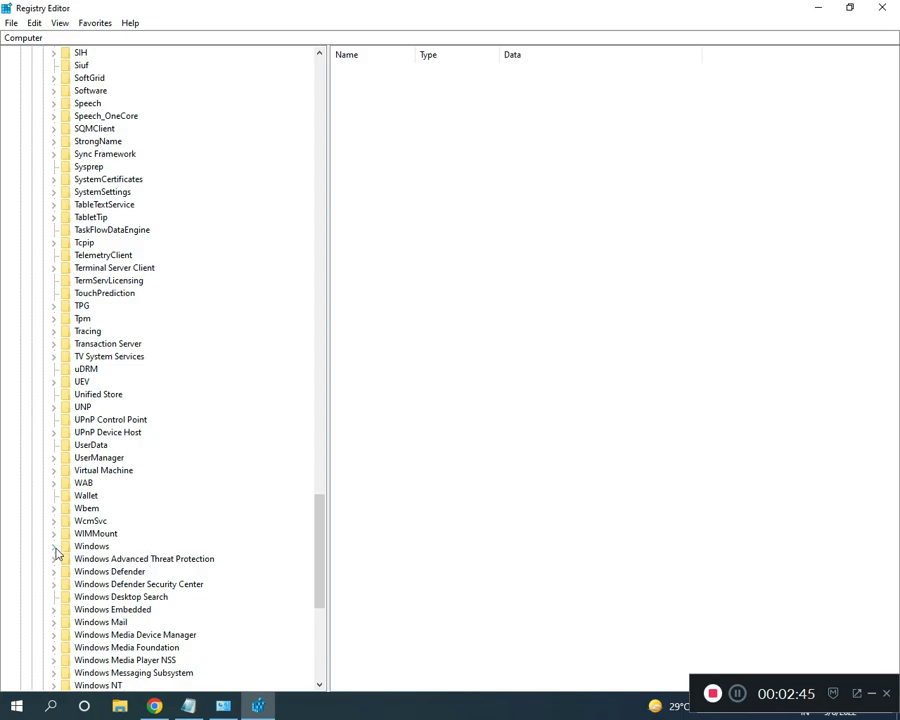
left_click(54, 546)
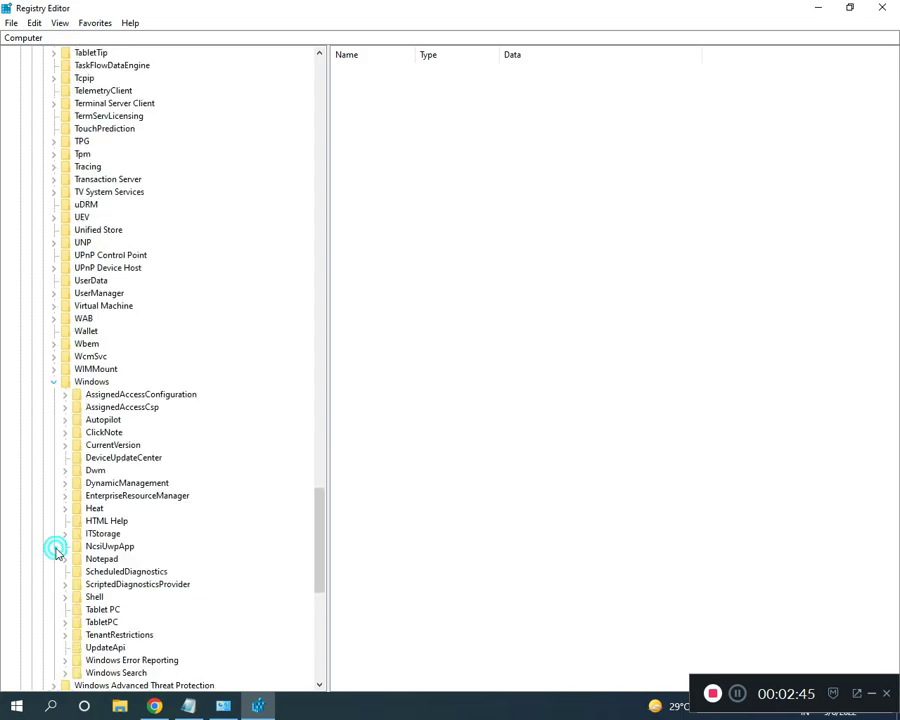
left_click(64, 446)
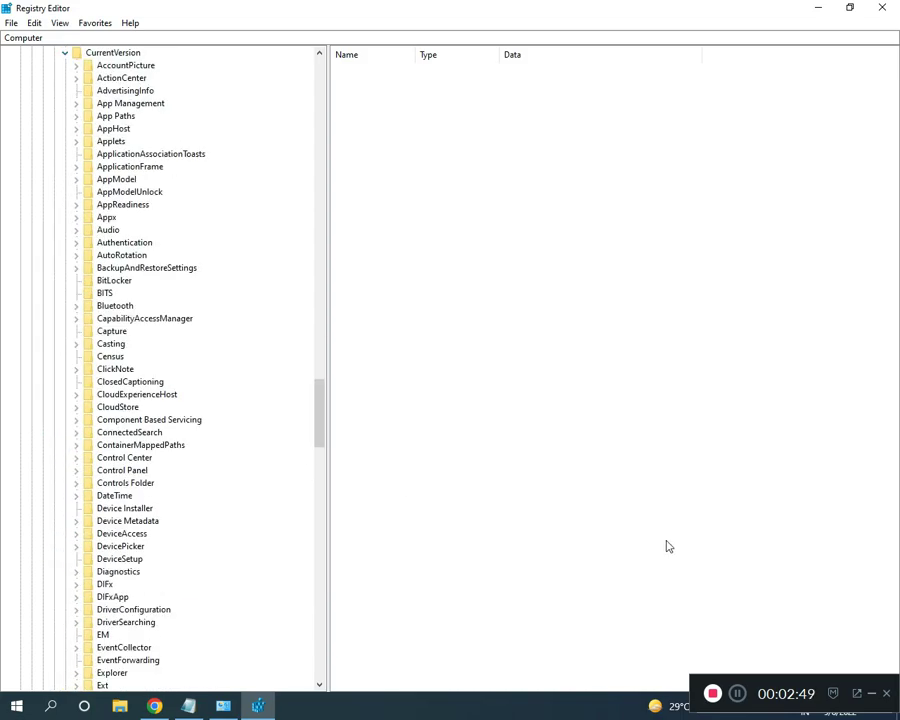
Expand the Setup key under CurrentVersion to list DPI, OOBE, State and Sysprep.
left_click(727, 700)
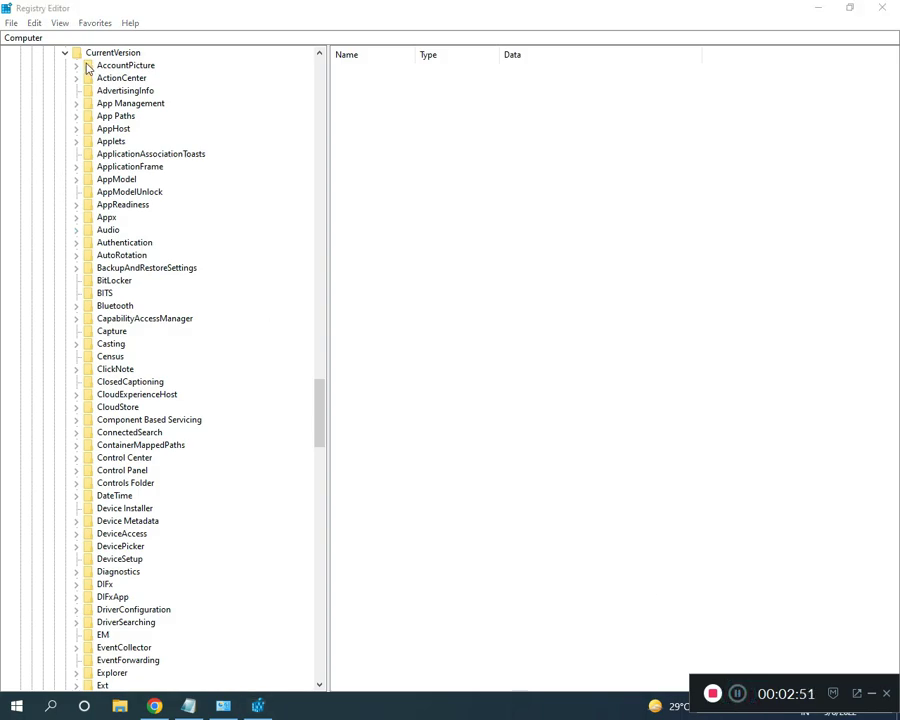
scroll(170, 432, "down", 7)
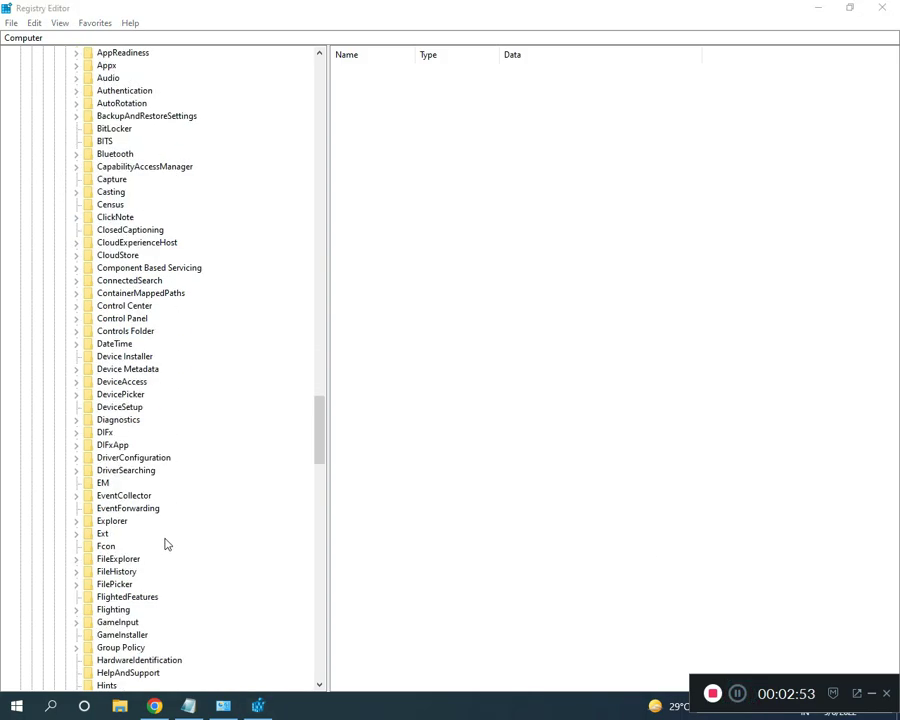
scroll(143, 621, "down", 11)
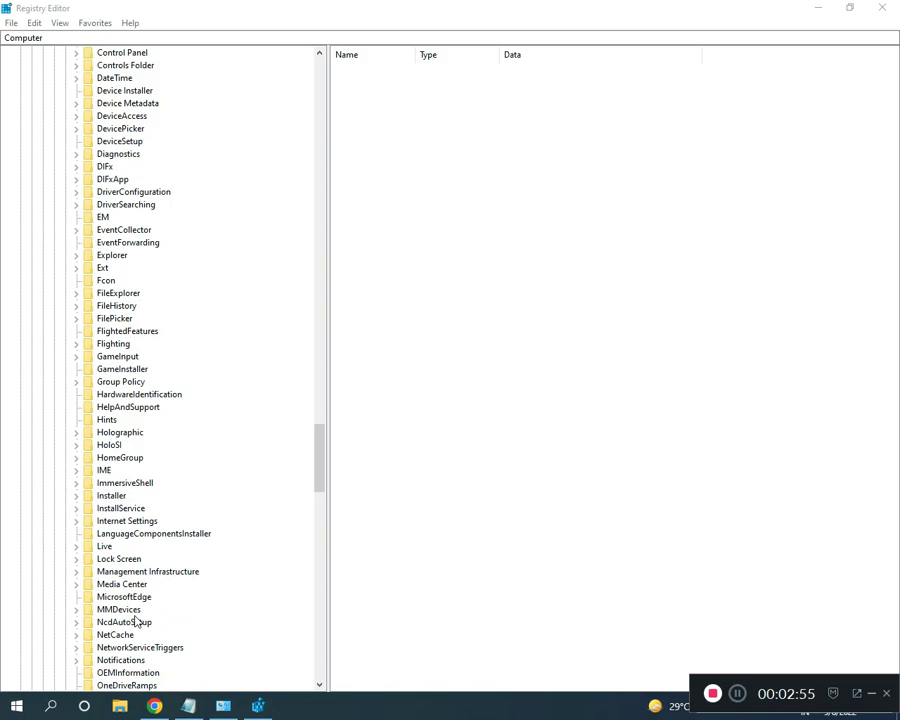
scroll(137, 621, "down", 4)
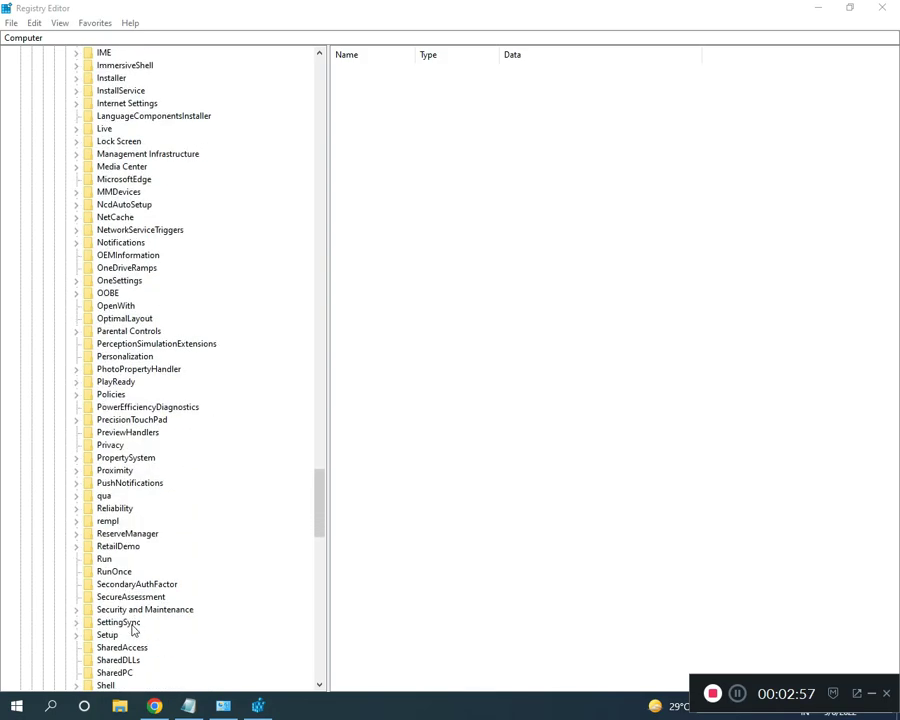
left_click(76, 635)
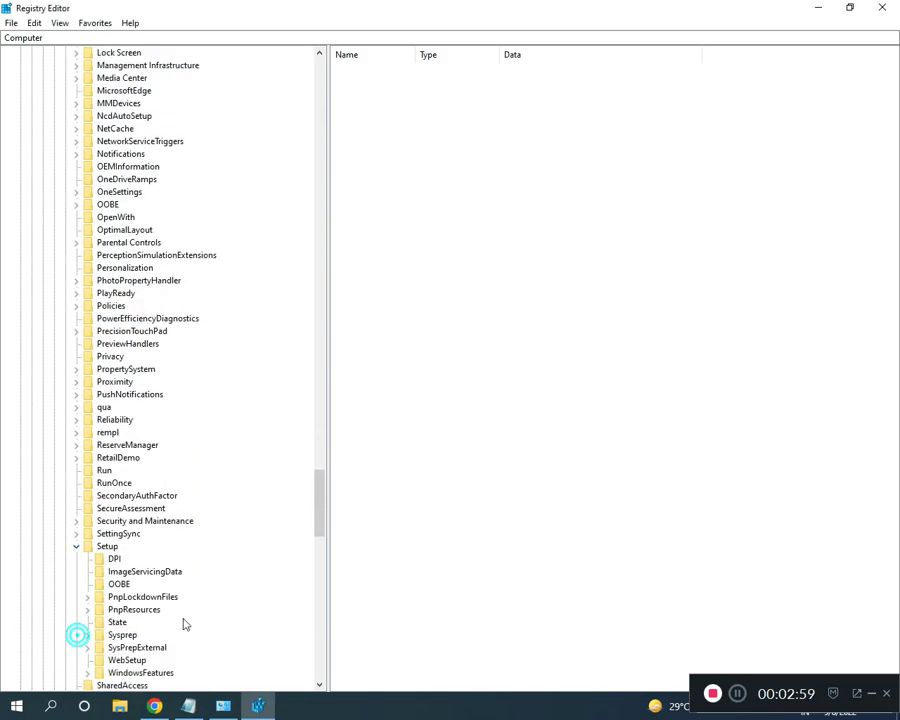
Select Setup\OOBE and keep the mediabootinstall REG_DWORD value at 0.
left_click(119, 585)
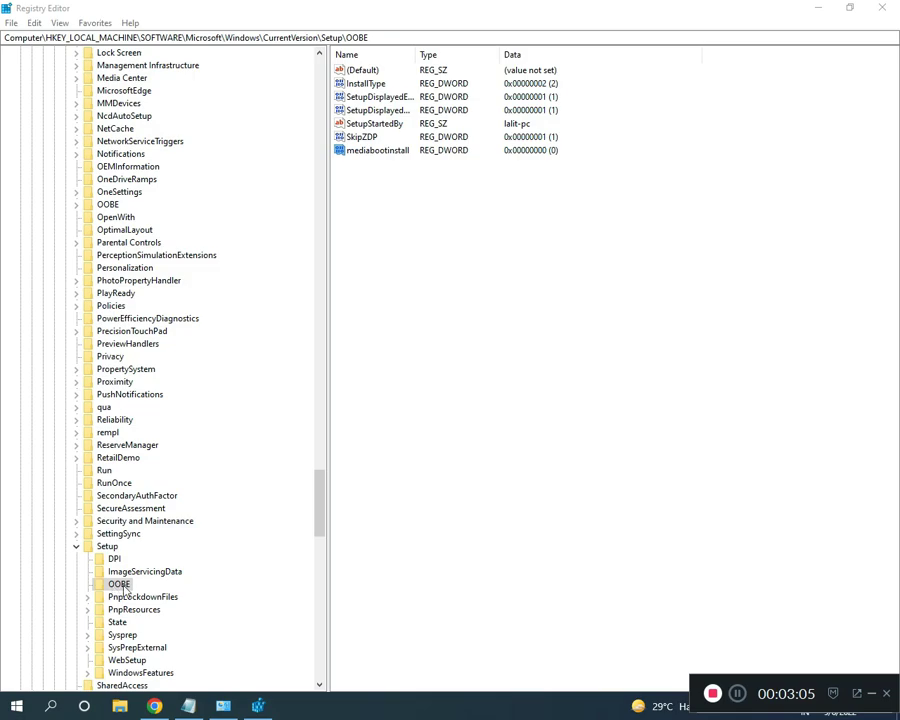
double_click(366, 155)
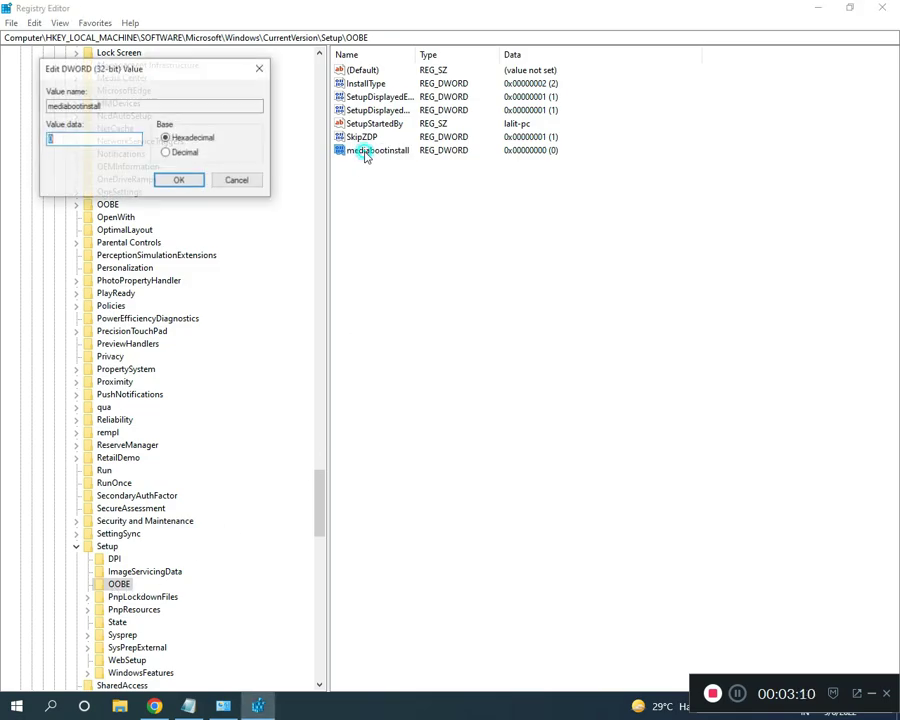
double_click(92, 139)
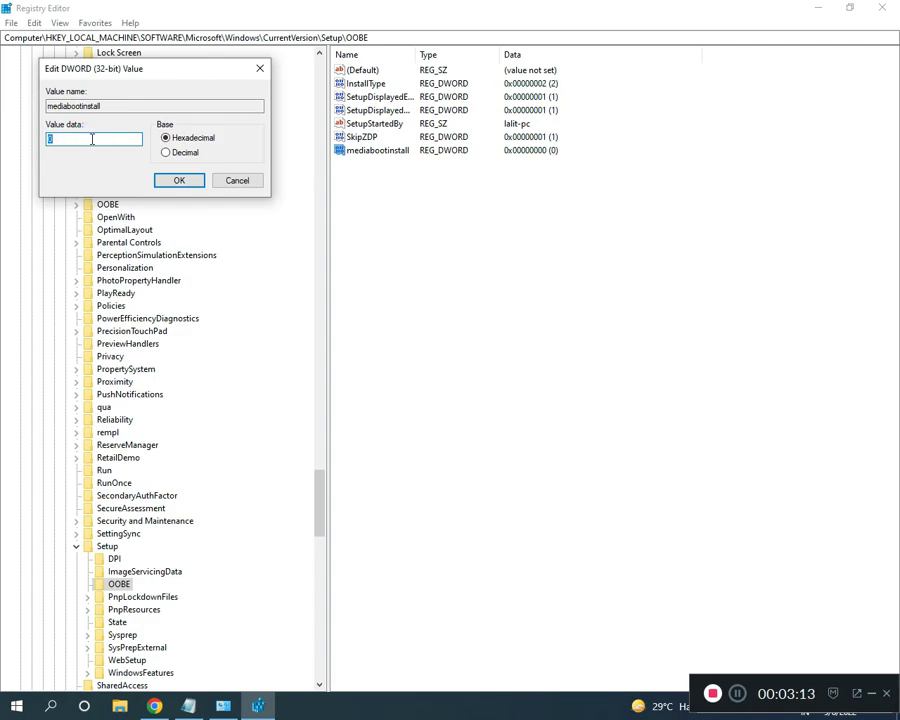
left_click(173, 180)
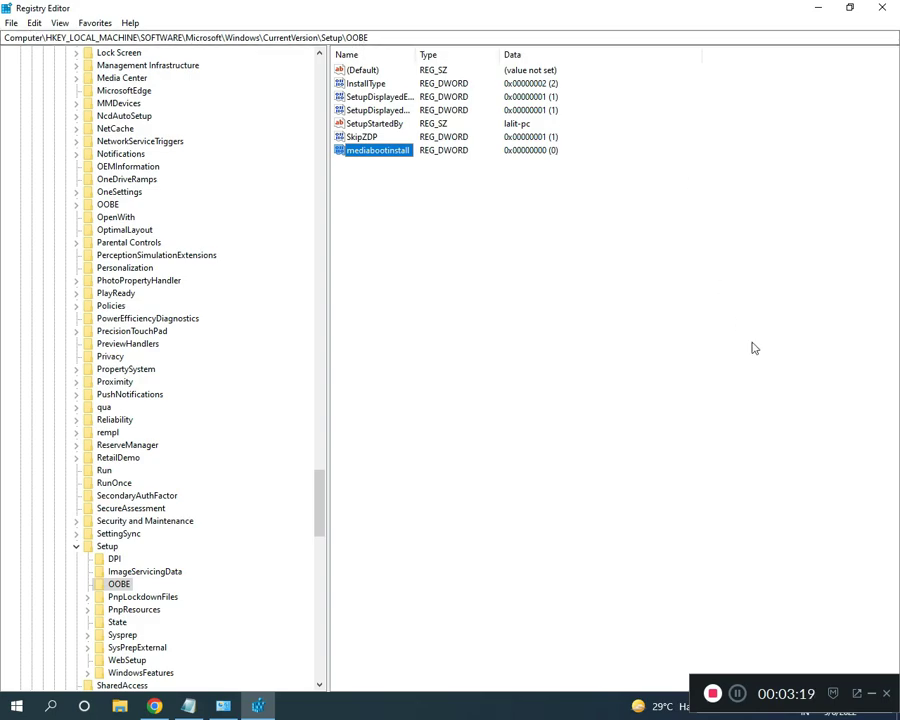
left_click(737, 692)
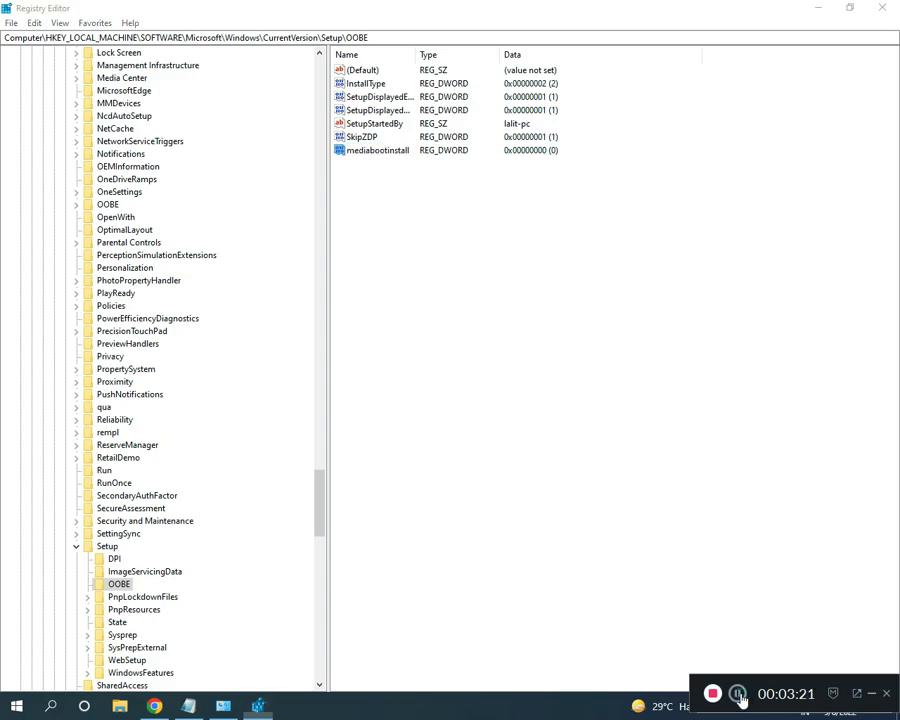
Close Registry Editor and run Command Prompt as administrator from a 'cmd' search.
left_click(882, 7)
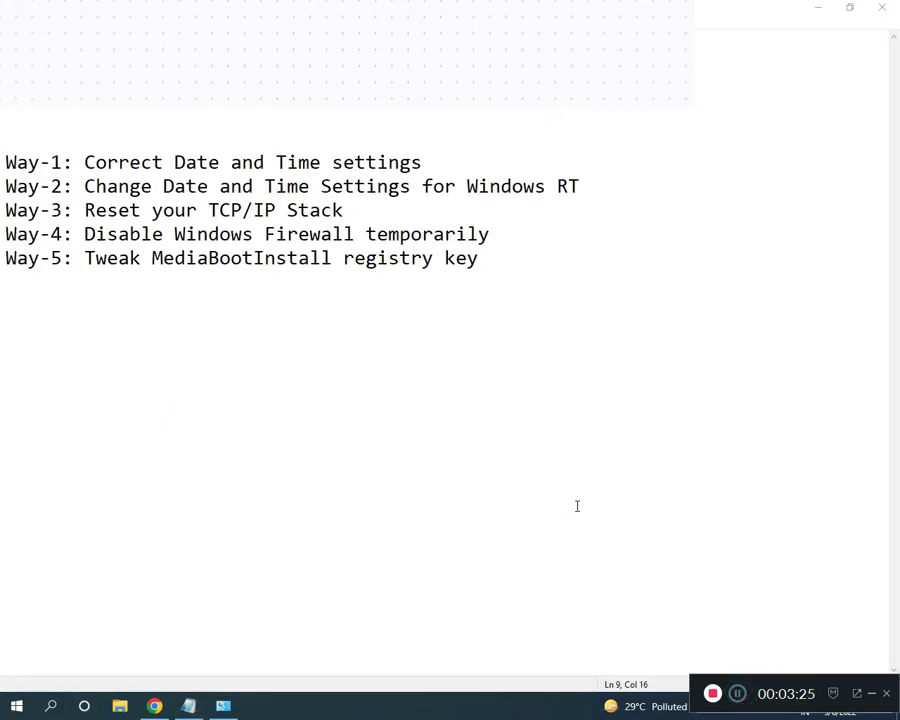
key("super")
type("cmd")
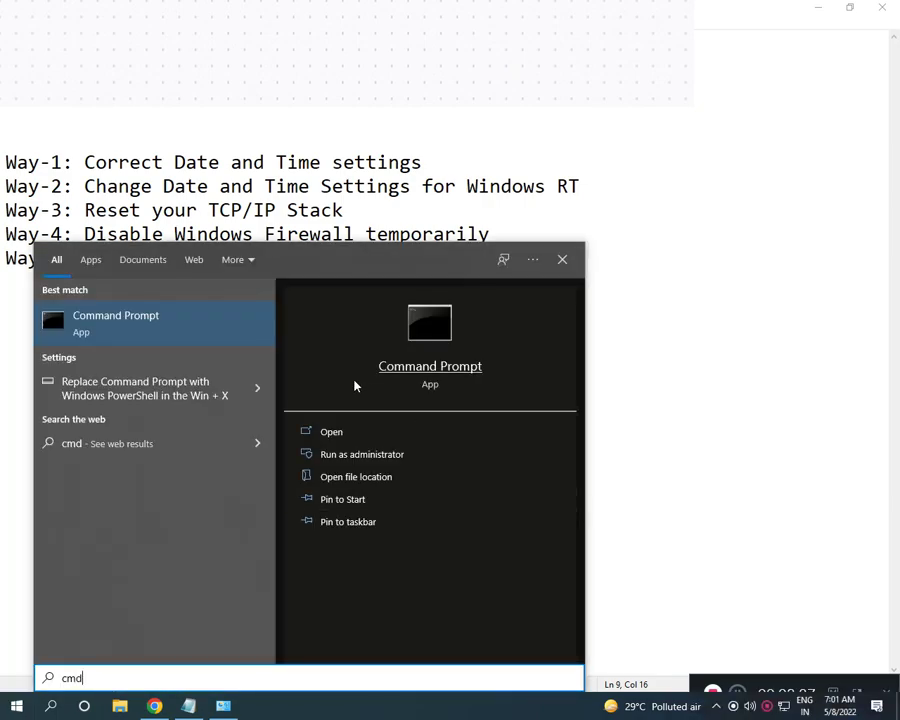
right_click(213, 327)
left_click(254, 341)
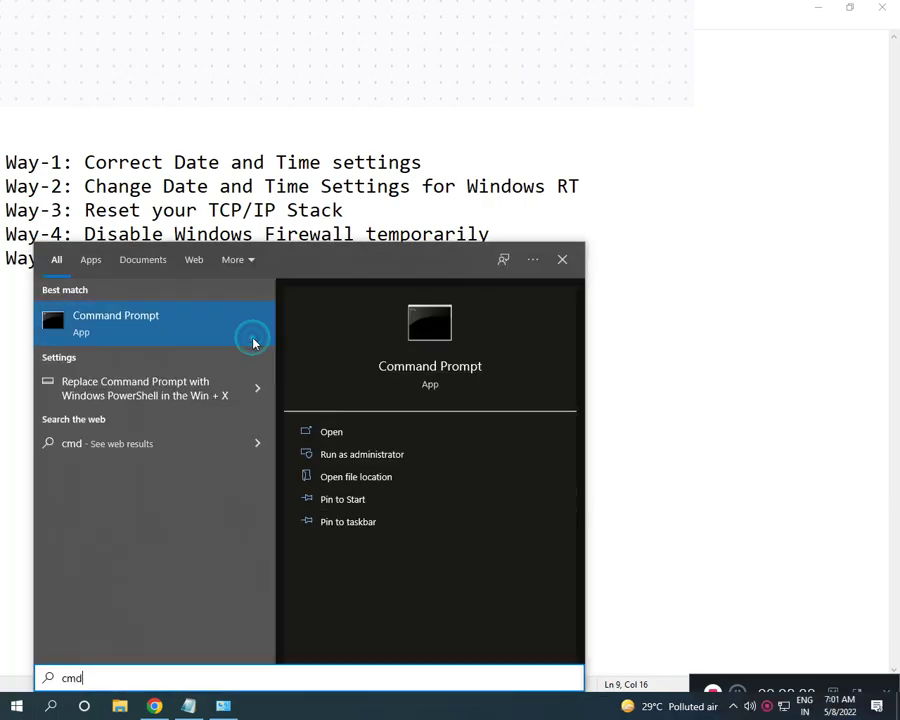
left_click(372, 431)
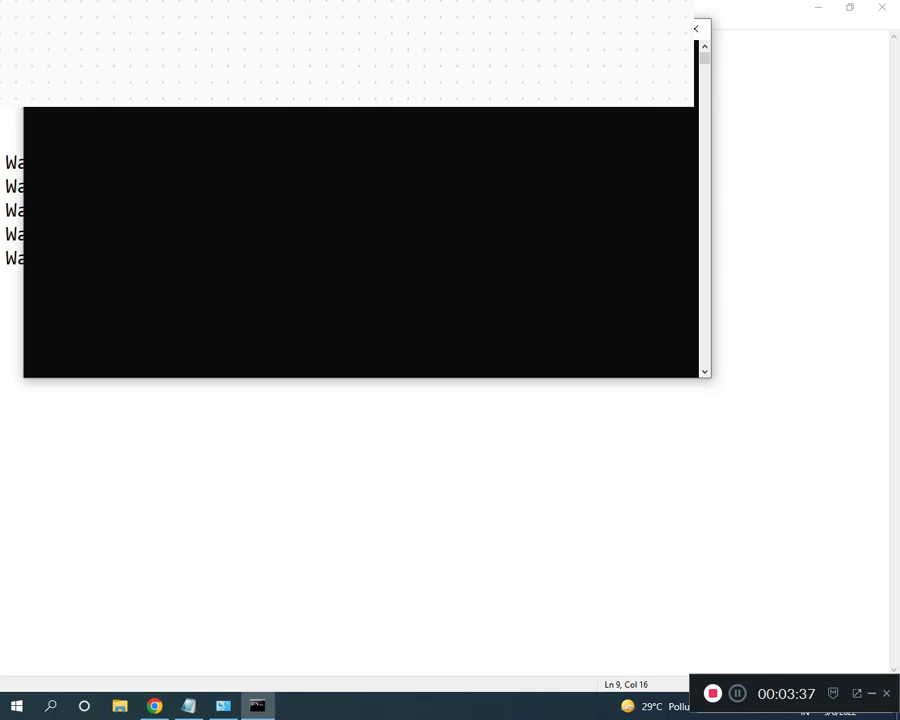
Correct the command to 'slmgr /rearm', run it, acknowledge success, and minimize the console.
left_click(739, 695)
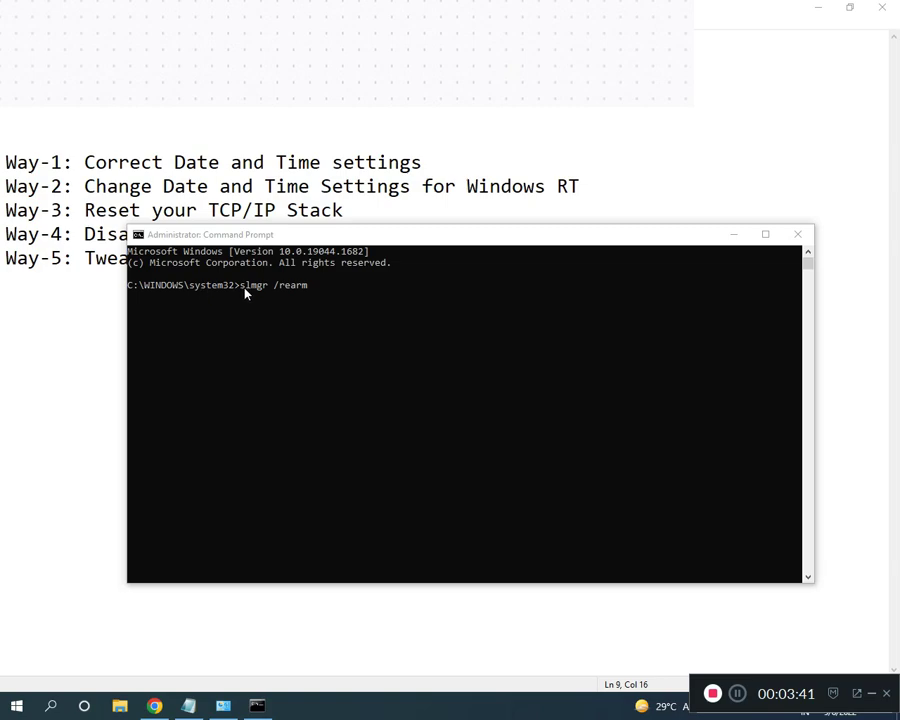
left_click(319, 294)
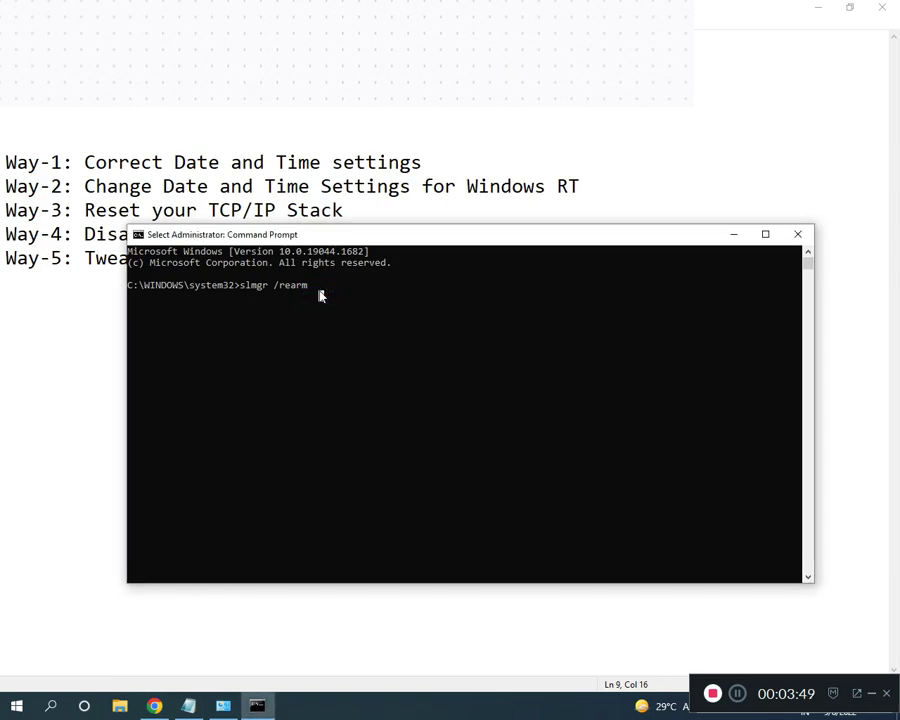
key("Escape")
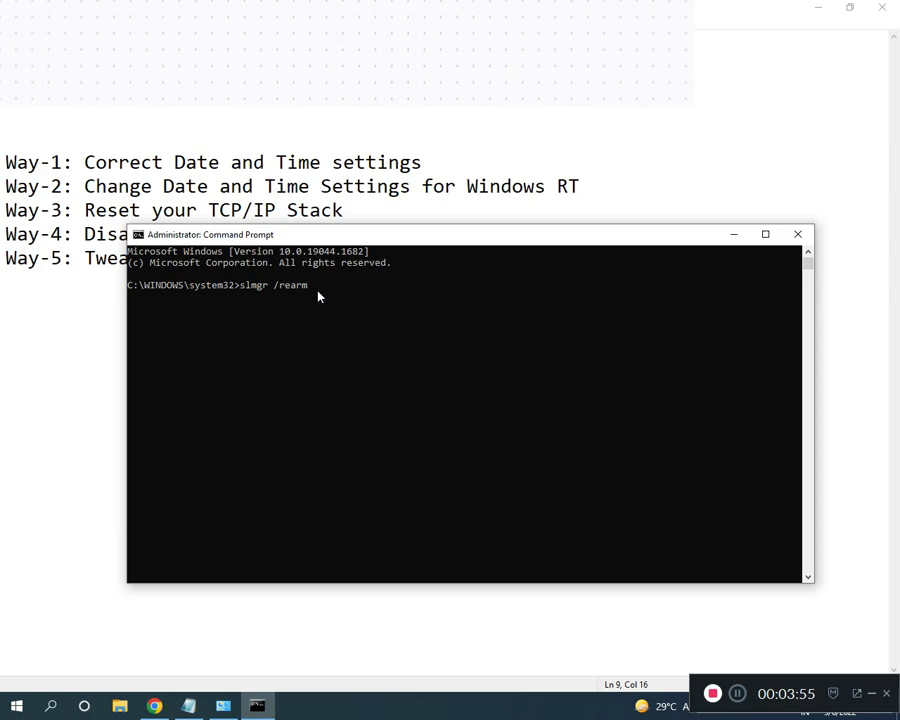
key("BackSpace")
key("BackSpace")
type("m")
key("Return")
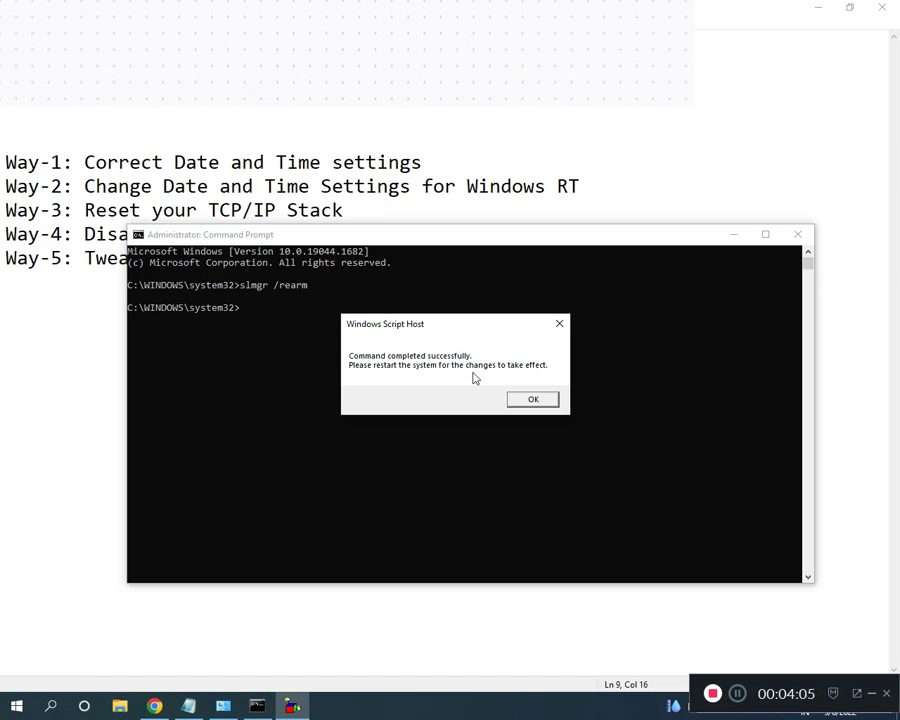
left_click(533, 400)
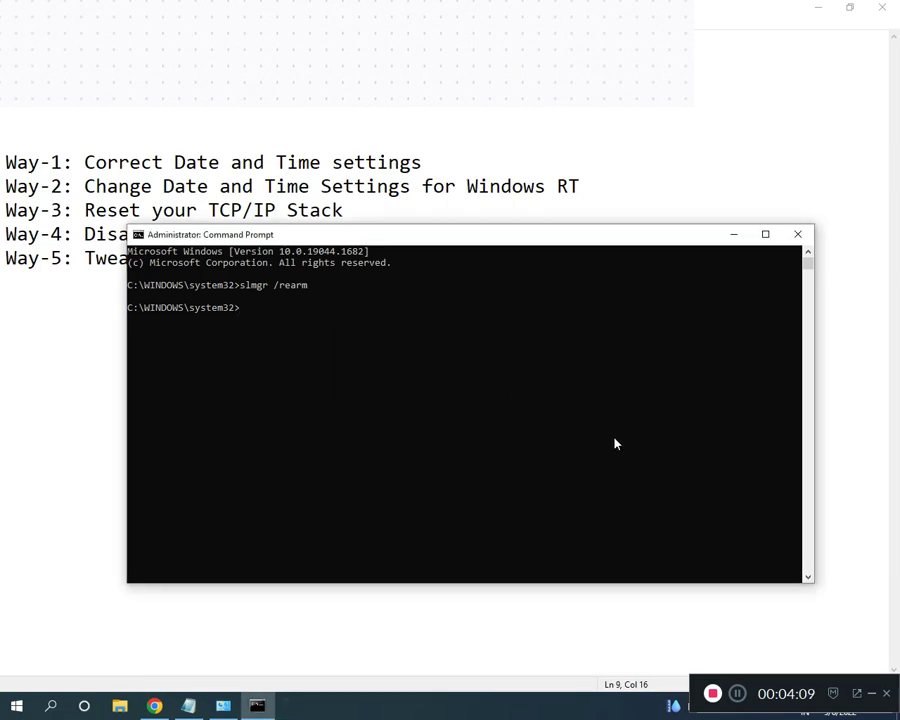
left_click(733, 234)
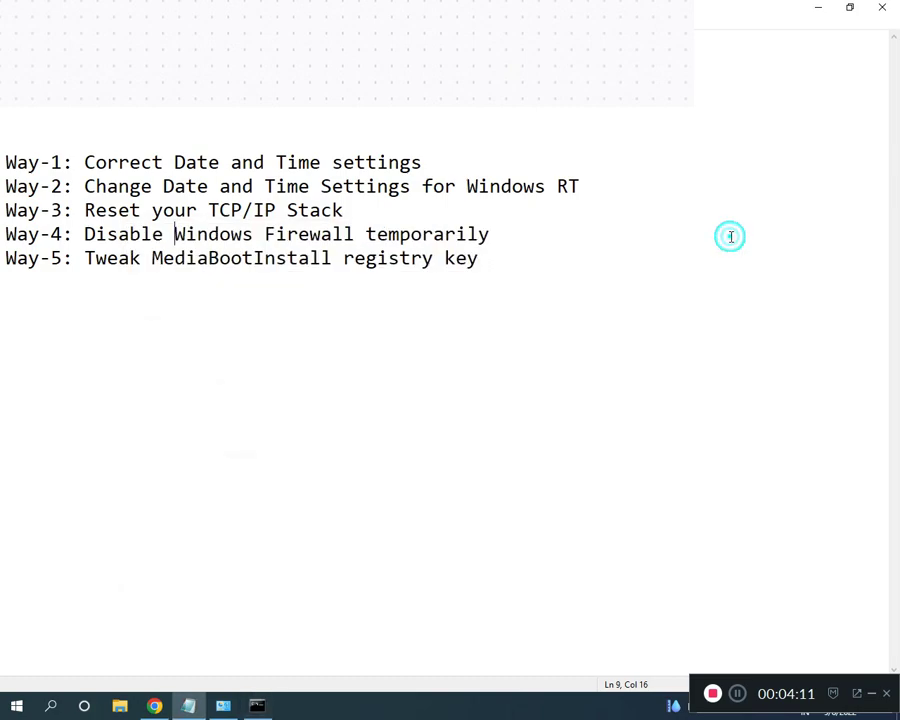